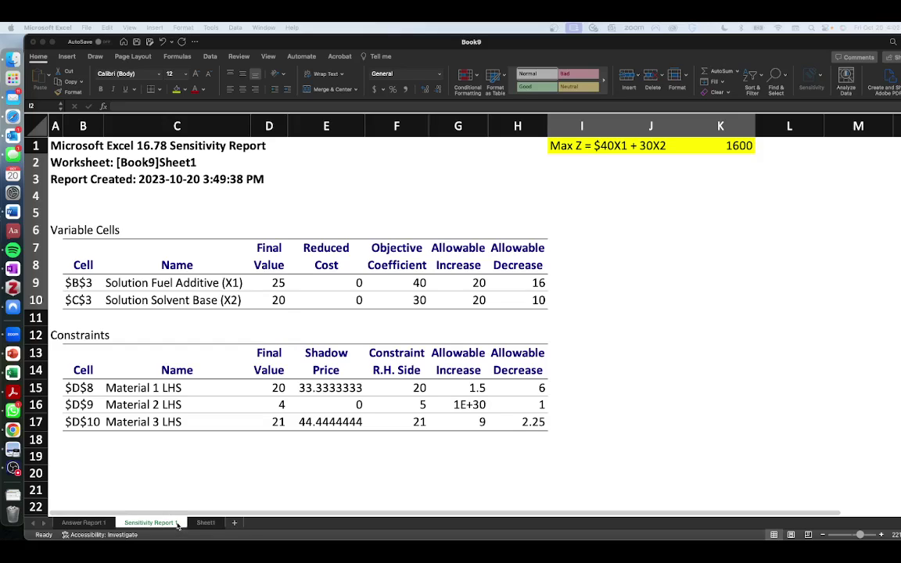
Review the profit and material constraint model on Sheet1, and return to the Constraints section of Sensitivity Report 1
left_click(207, 525)
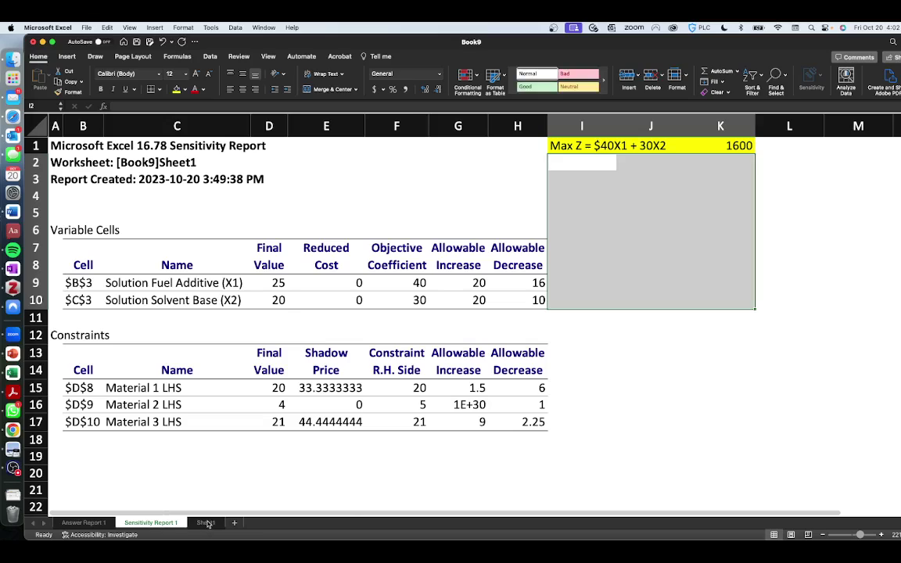
left_click(204, 524)
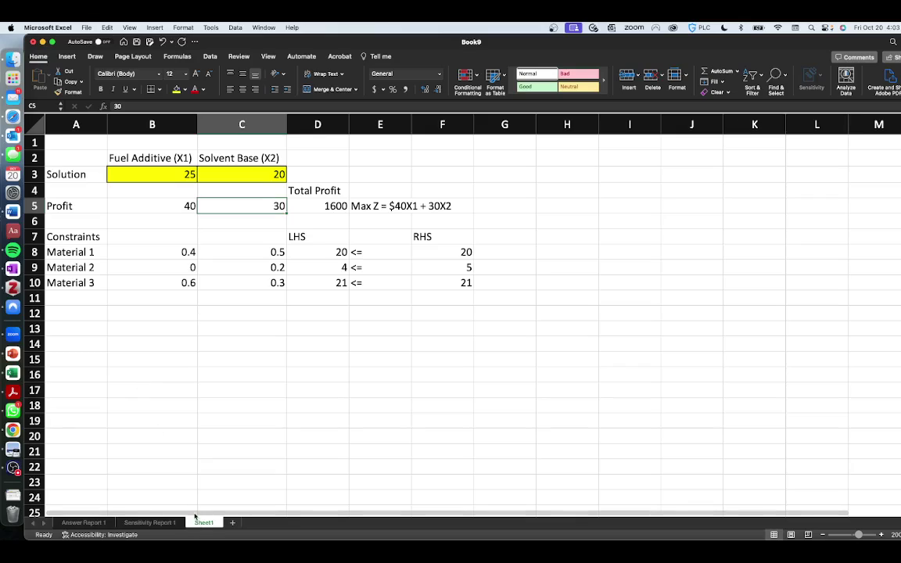
left_click(150, 523)
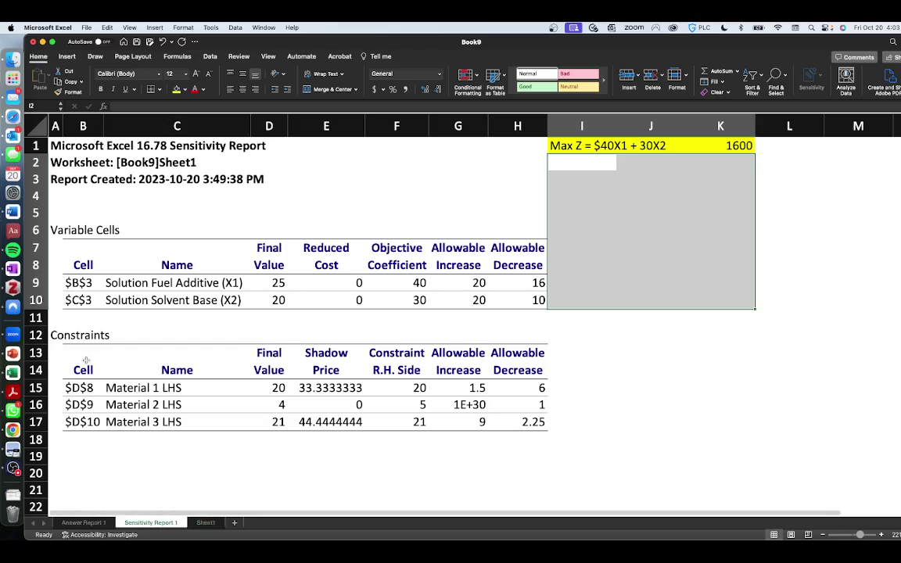
left_click(78, 335)
left_click(56, 337)
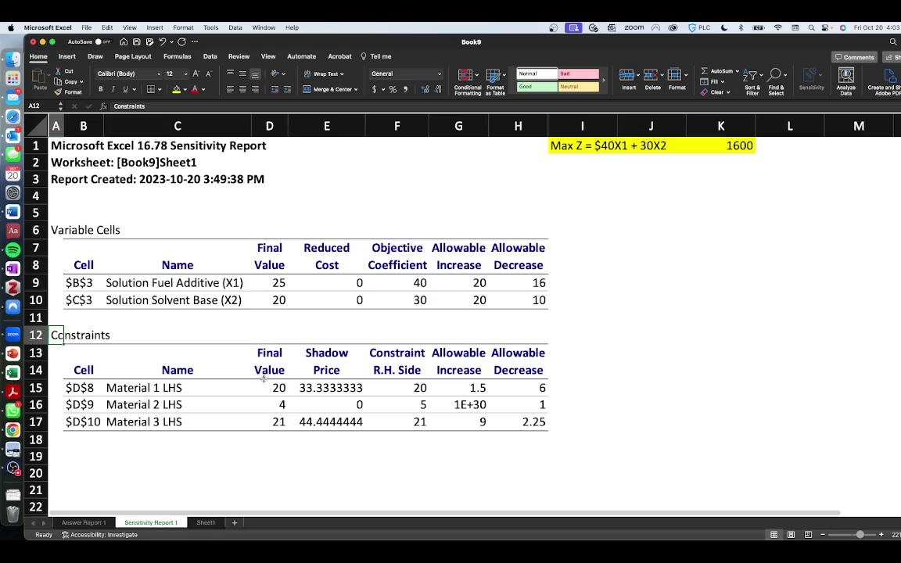
Examine the shadow prices and constraint right-hand sides of Material 1 and Material 3 in the Constraints table
left_click(327, 353)
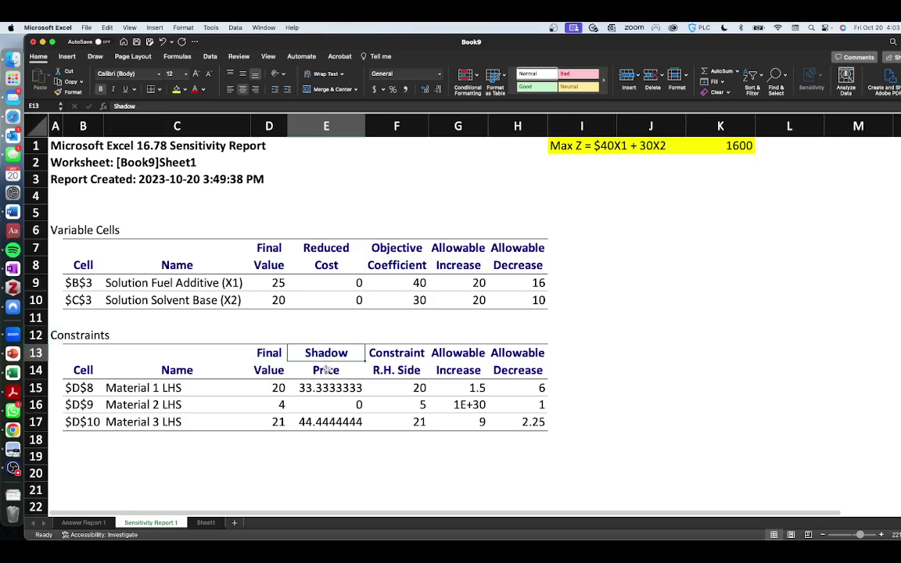
left_click(327, 370)
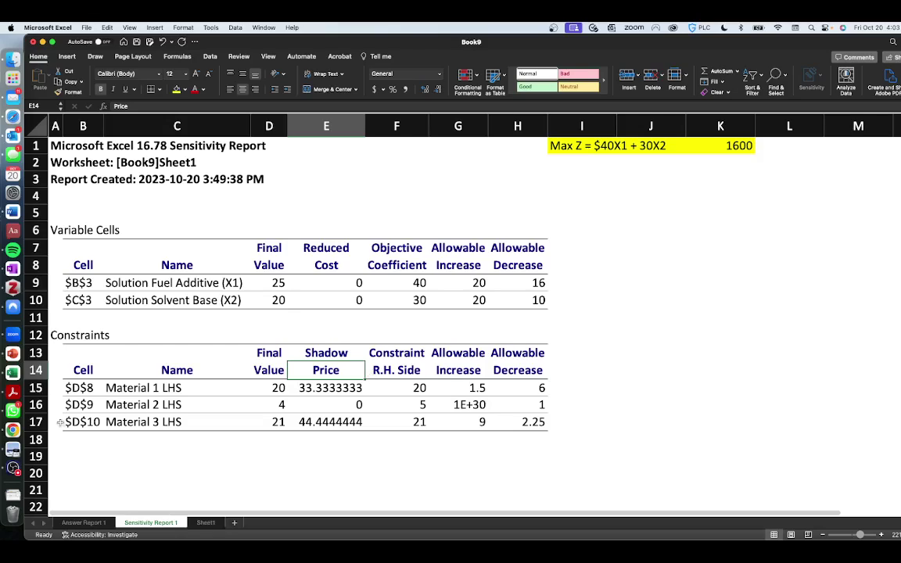
left_click(133, 387)
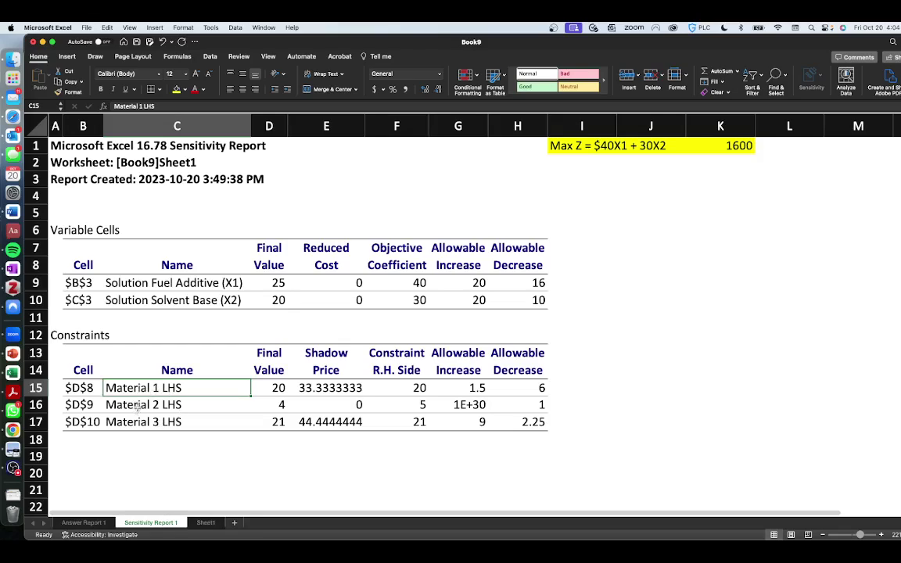
left_click(401, 388)
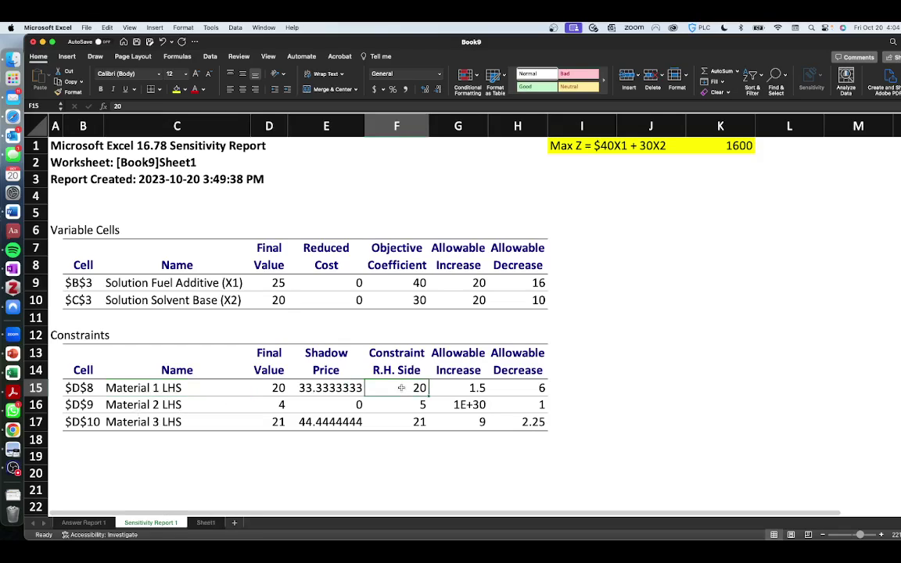
left_click(383, 424)
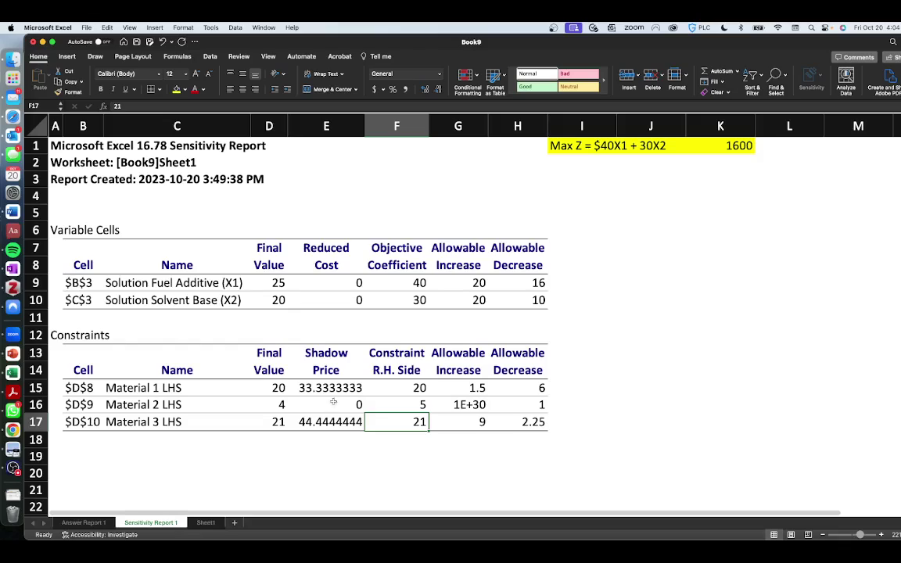
left_click(298, 381)
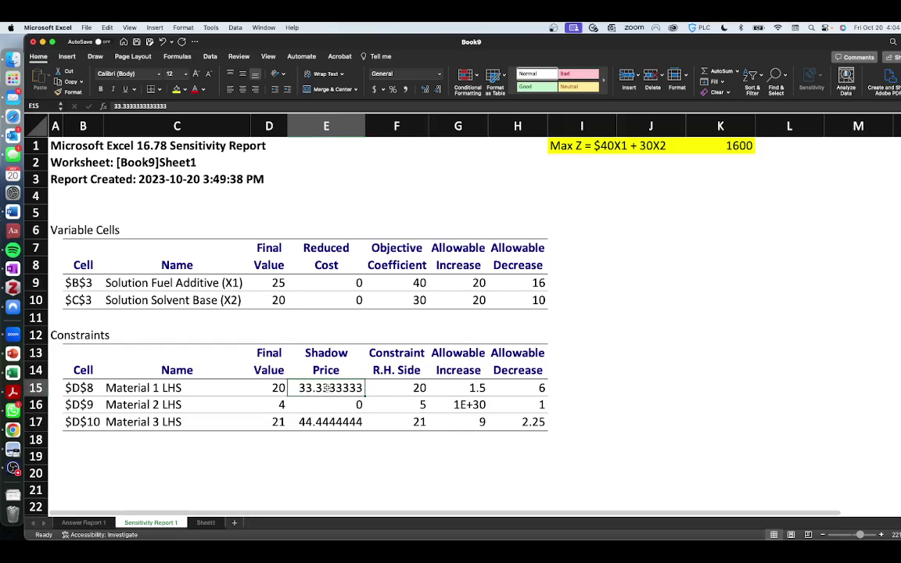
left_click(328, 422)
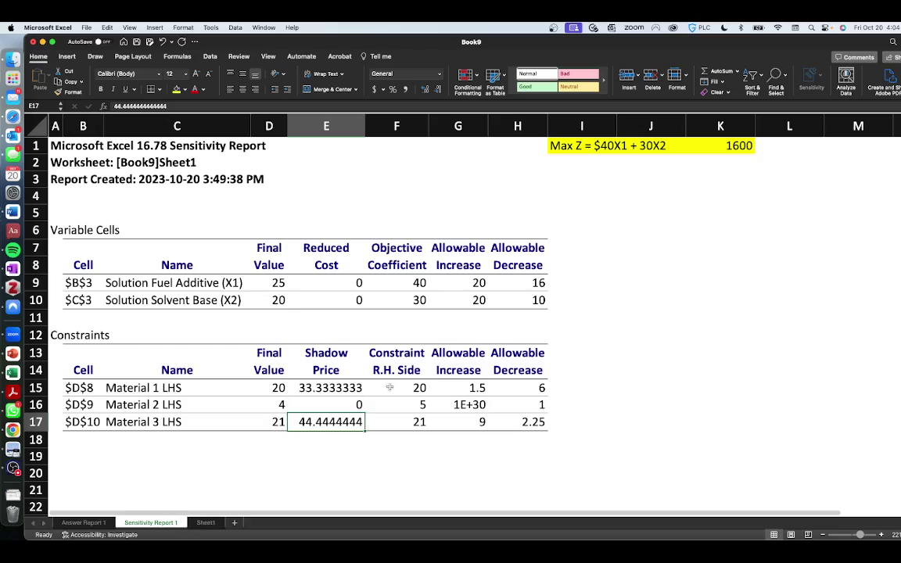
left_click_drag(389, 387, 419, 423)
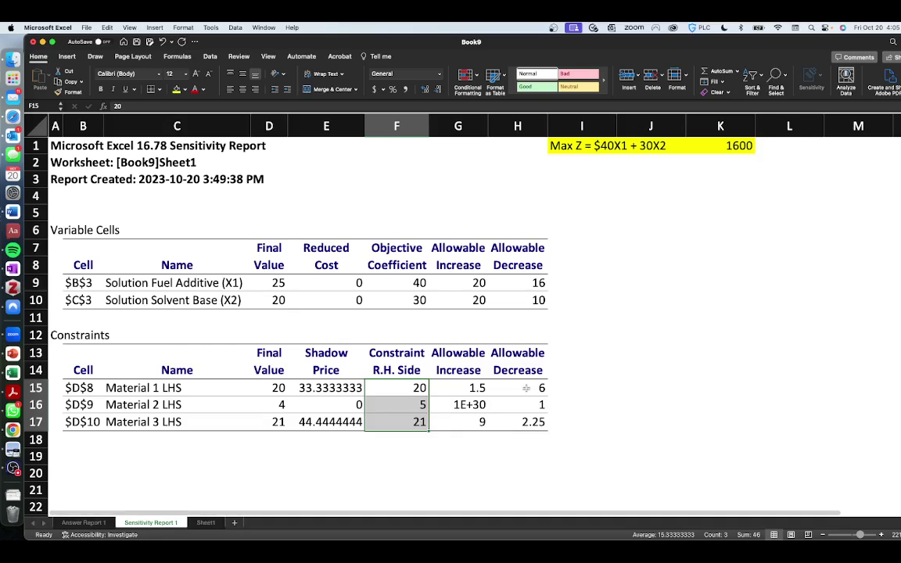
Check the Max Z objective formula and relate it to the shadow prices and right-hand sides of Materials 1 and 3
left_click(569, 147)
left_click(734, 148)
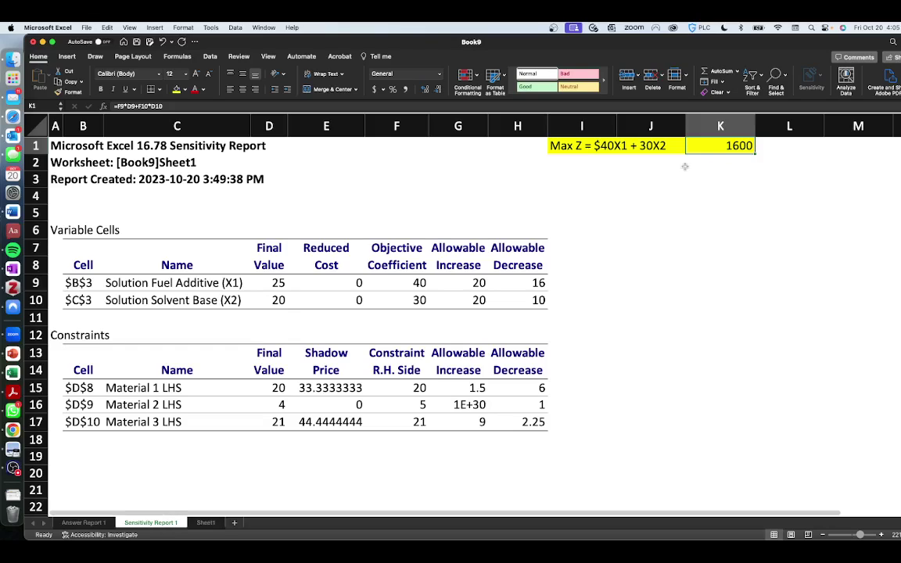
left_click(393, 387)
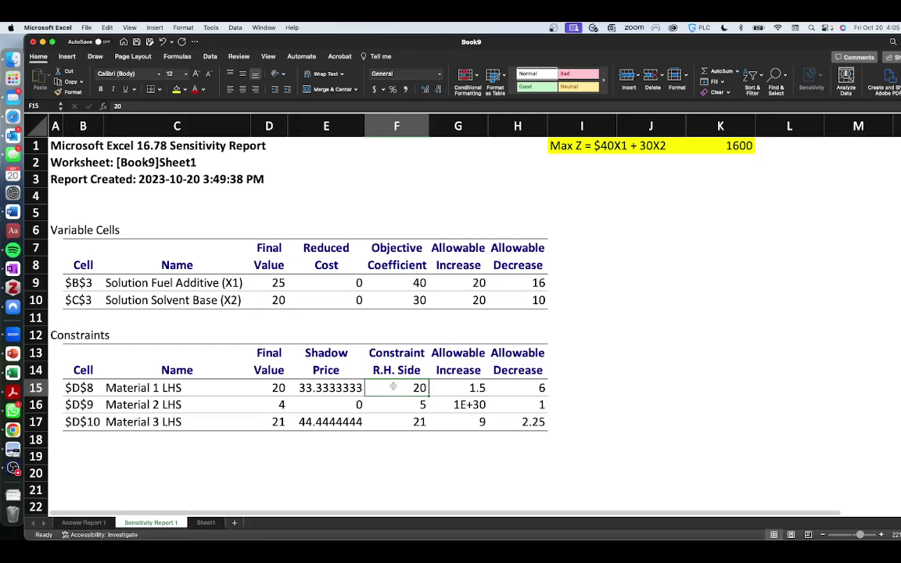
left_click(329, 389)
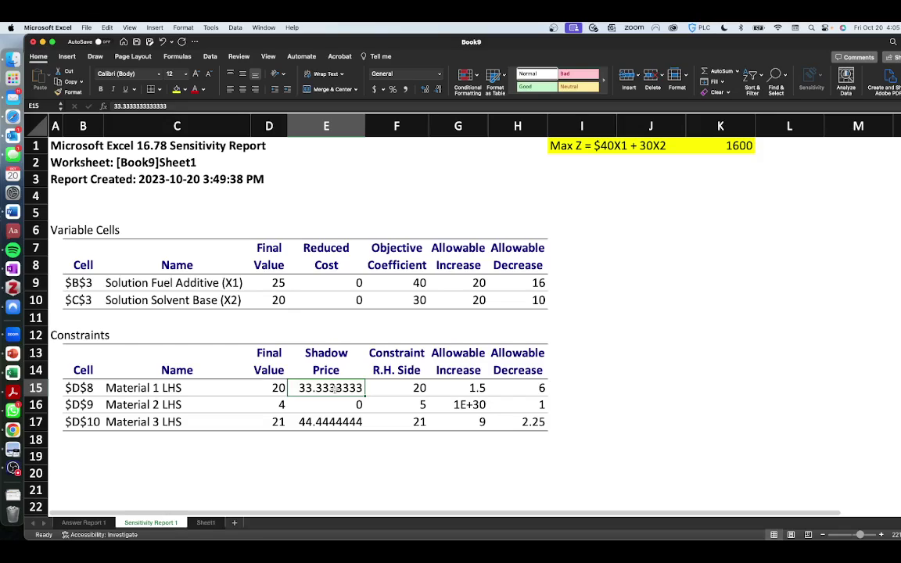
left_click(403, 387)
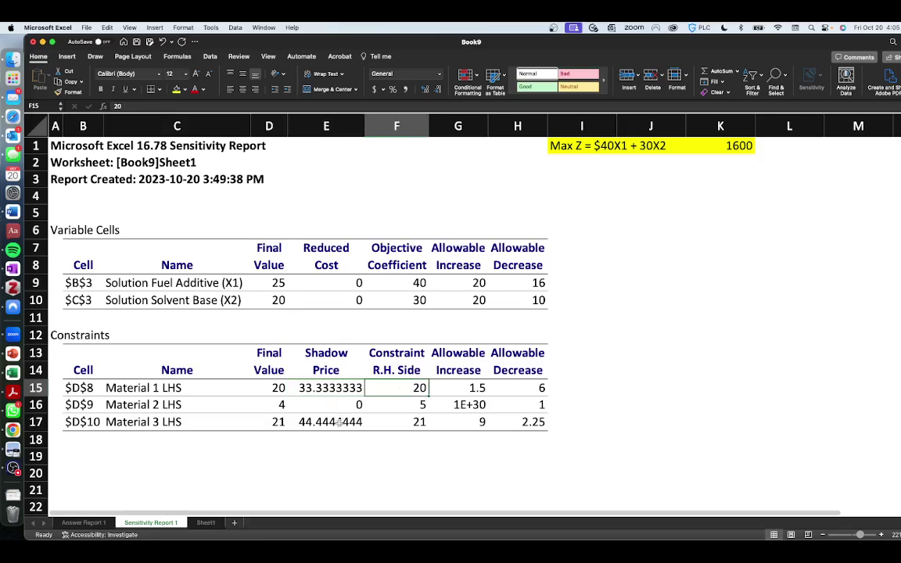
left_click(325, 421)
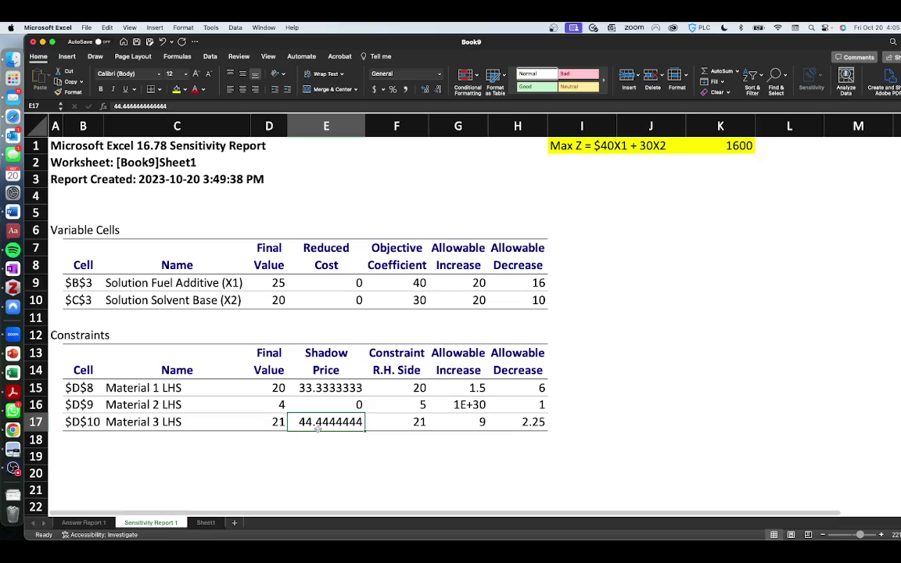
left_click(404, 422)
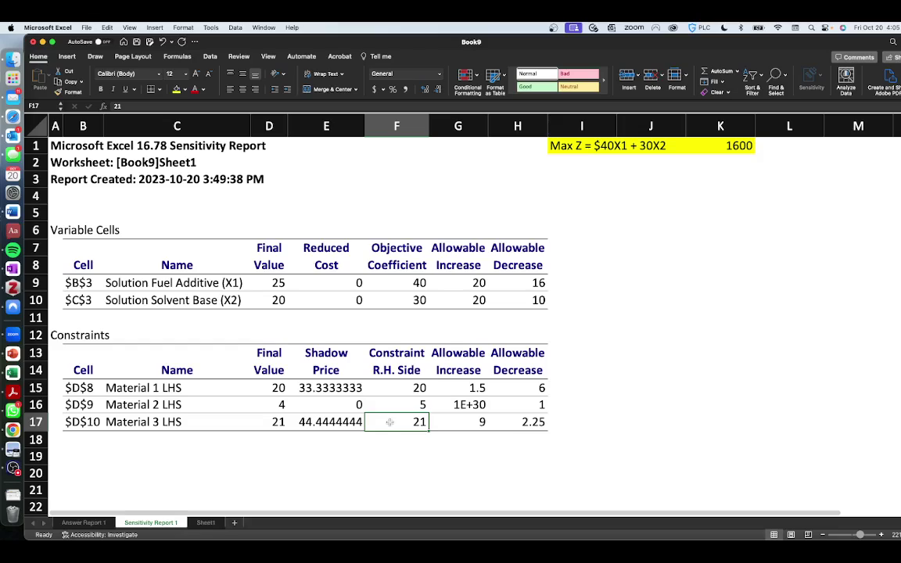
Examine Material 1's right-hand side together with its allowable increase, allowable decrease and shadow price
left_click(415, 388)
left_click(462, 368)
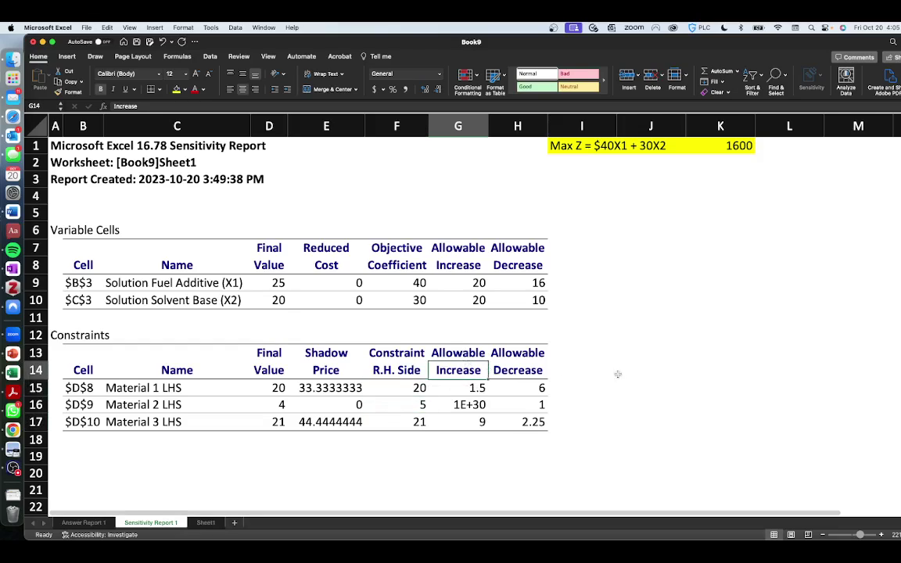
left_click(566, 388)
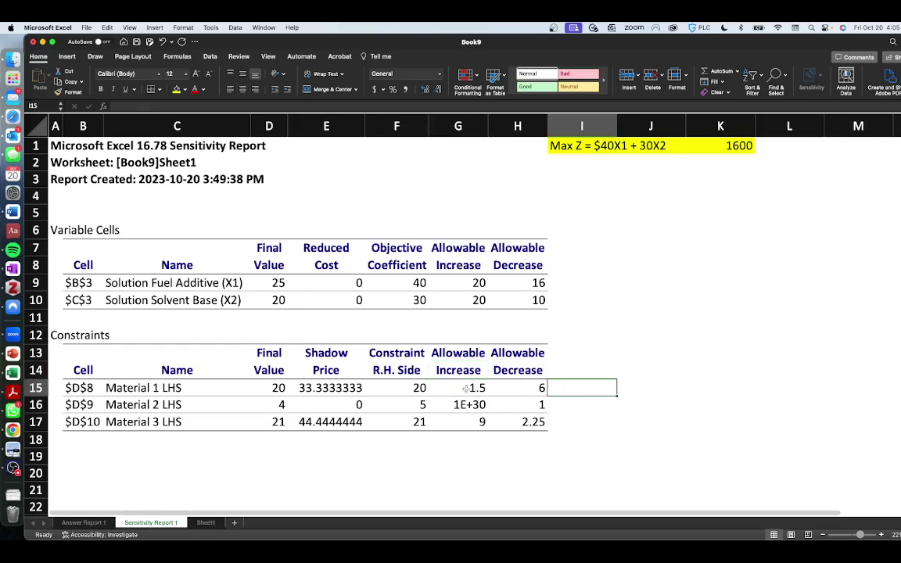
left_click(408, 386)
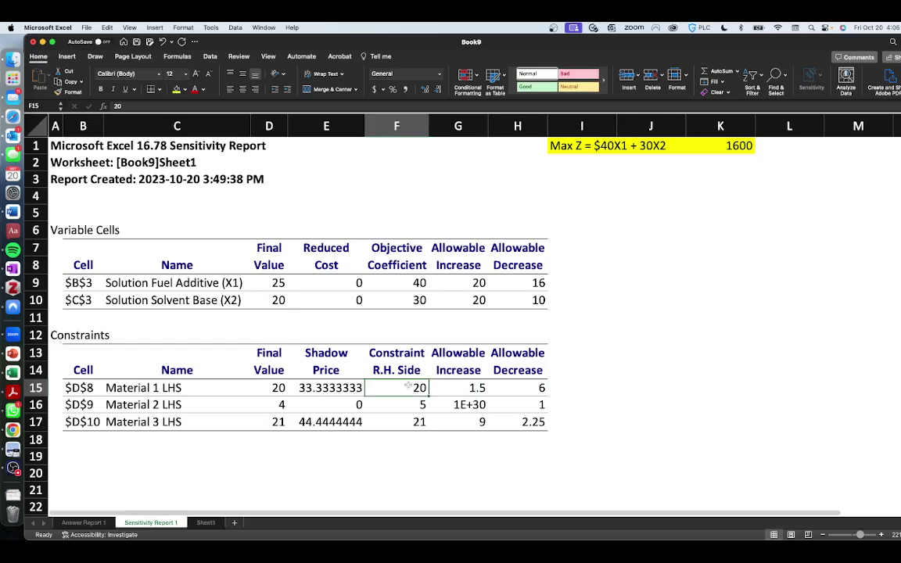
left_click(526, 388)
left_click(416, 388)
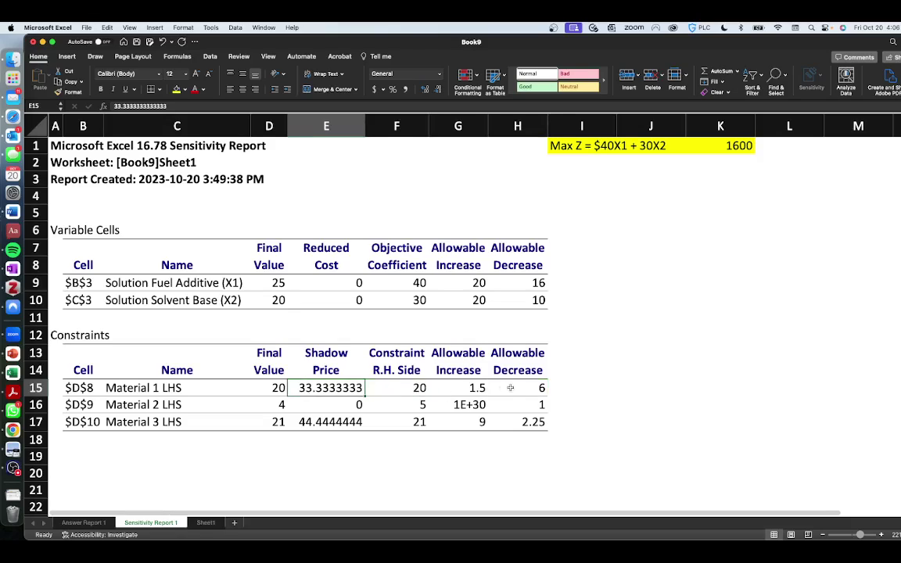
Enter Material 1's feasibility range 14<=M1<=21.5 in cell I15, beside its constraint row
left_click(578, 388)
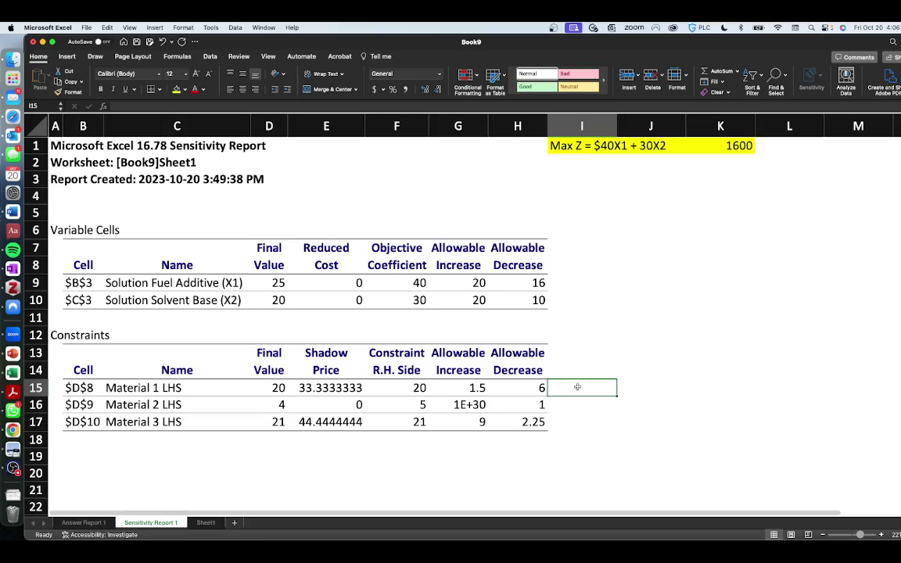
type("14<=")
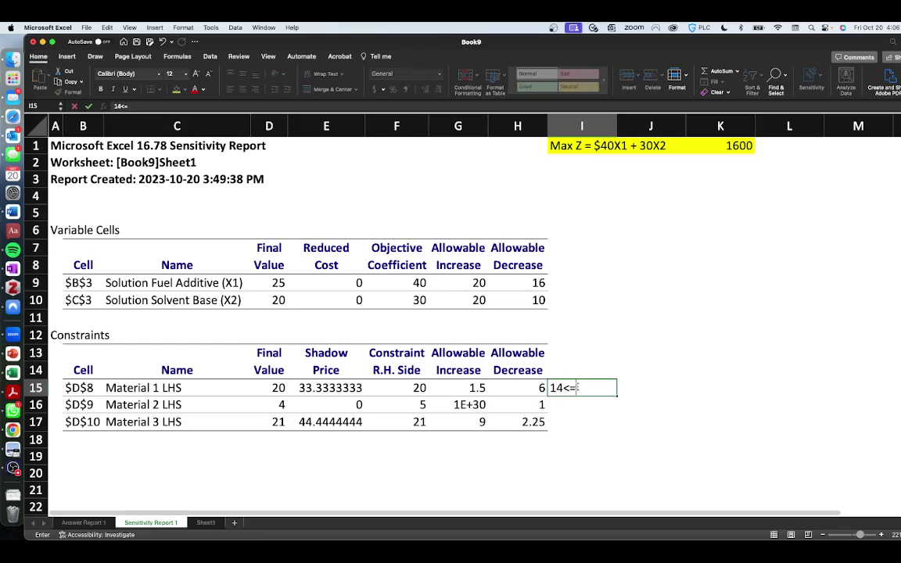
type("M1<=21/5")
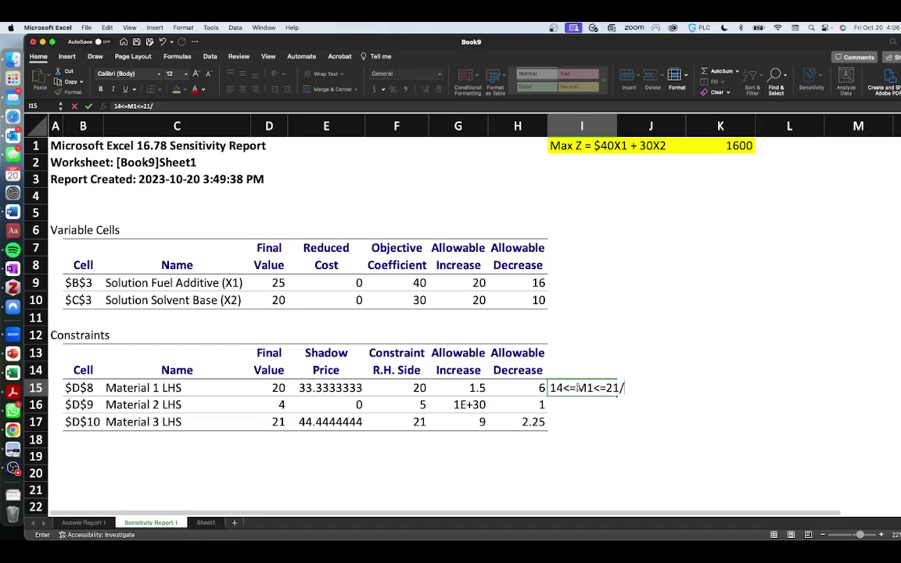
key("BackSpace")
key("BackSpace")
key("BackSpace")
type("1.5")
key("Return")
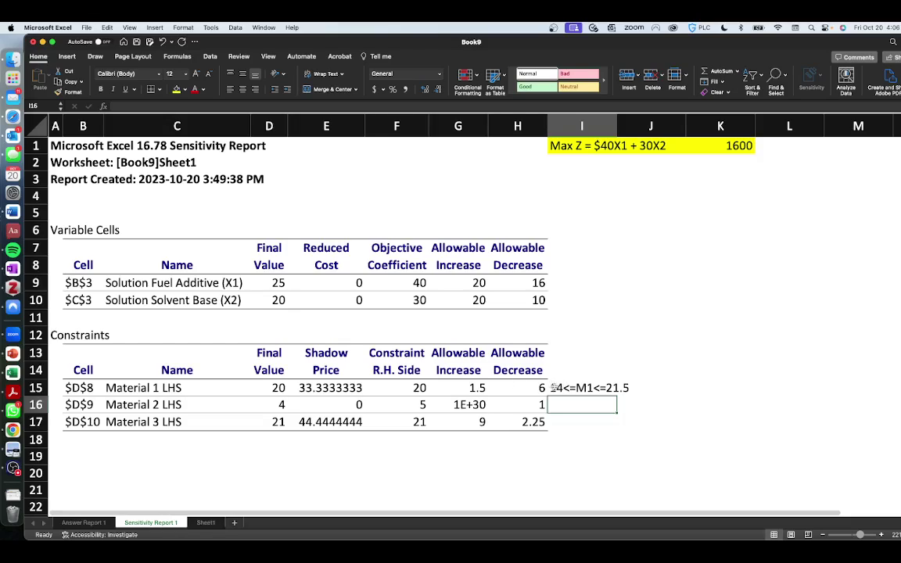
Check both bounds of the Material 1 range against its right-hand side, allowable decrease and allowable increase
left_click(554, 388)
left_click(414, 388)
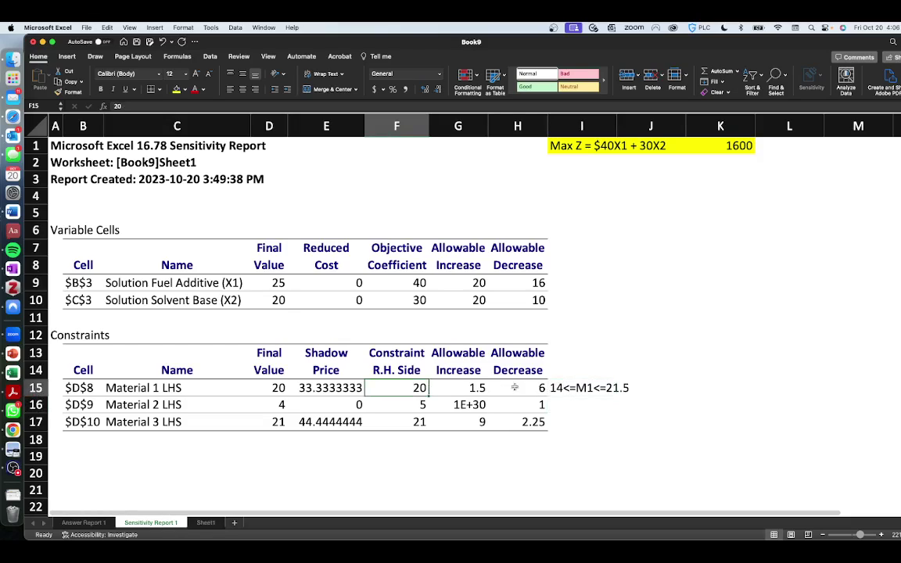
left_click(515, 388)
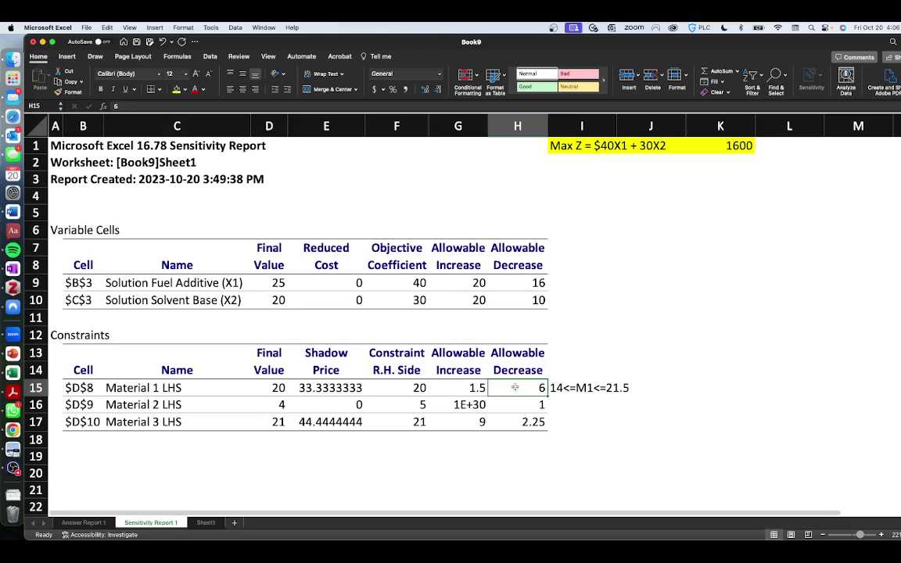
left_click(391, 388)
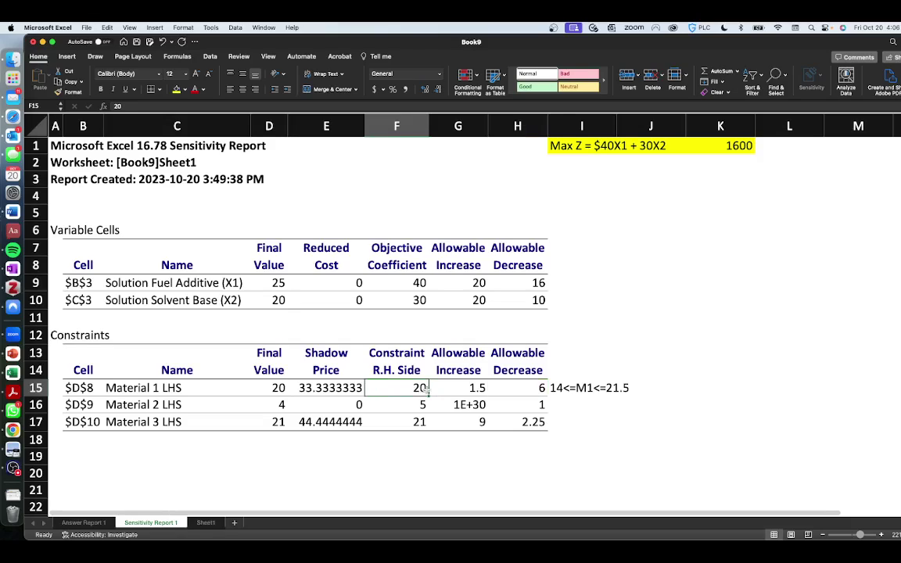
left_click(479, 389)
left_click(622, 388)
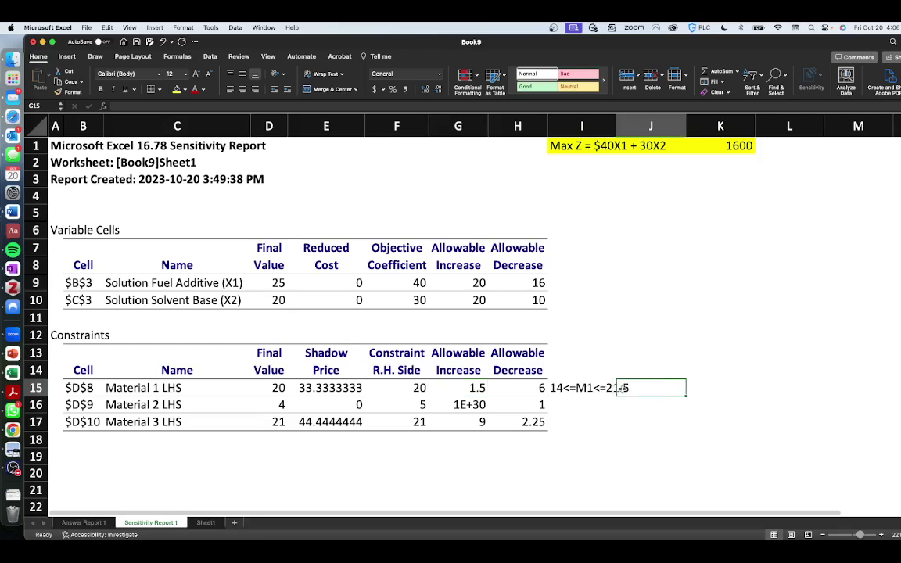
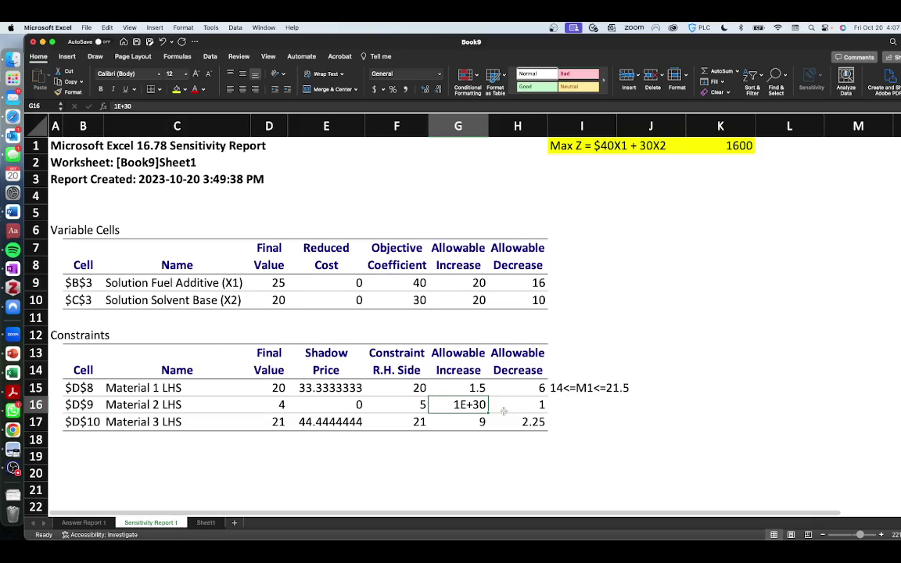
Enter Material 2's lower bound 4<=M2 in cell I16, based on its right-hand side and allowable decrease
left_click(509, 407)
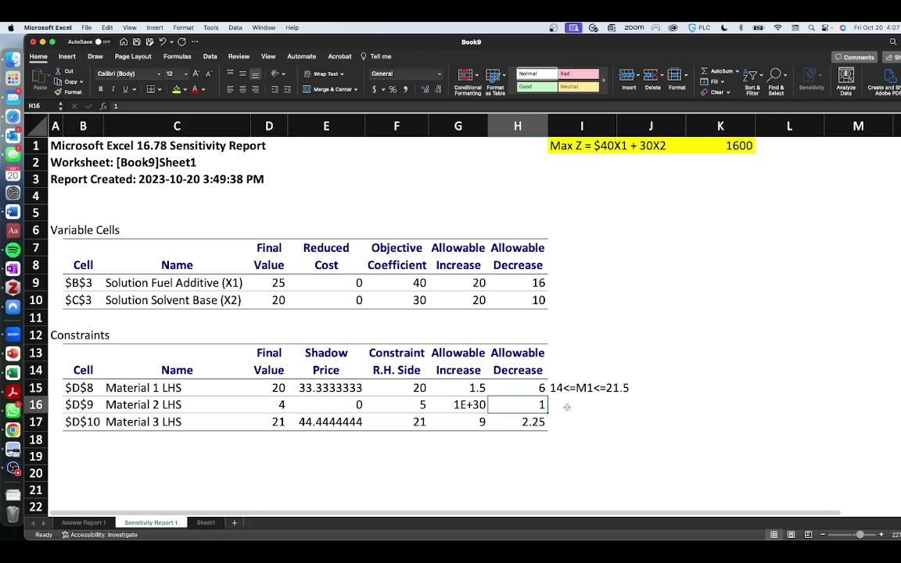
left_click(409, 404)
left_click(569, 404)
type("4<")
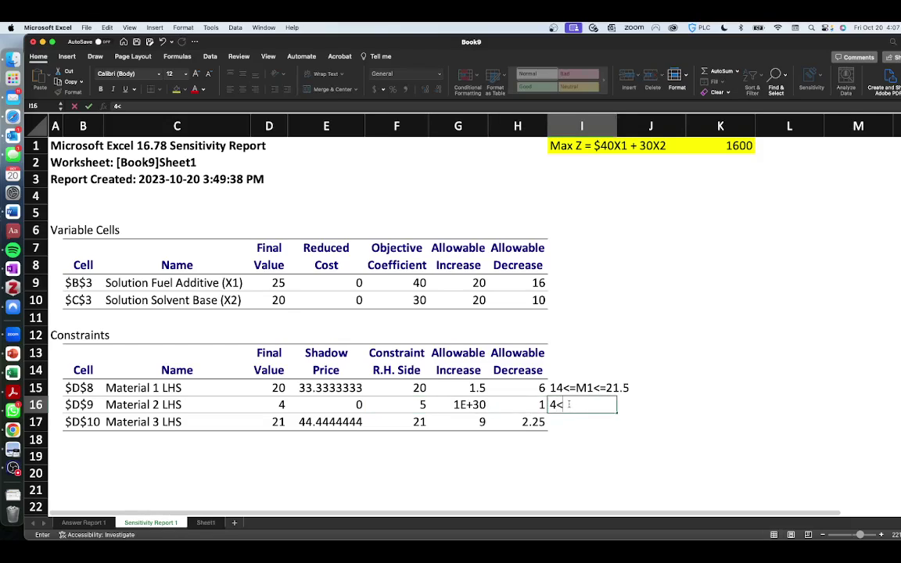
type("=M2")
key("Return")
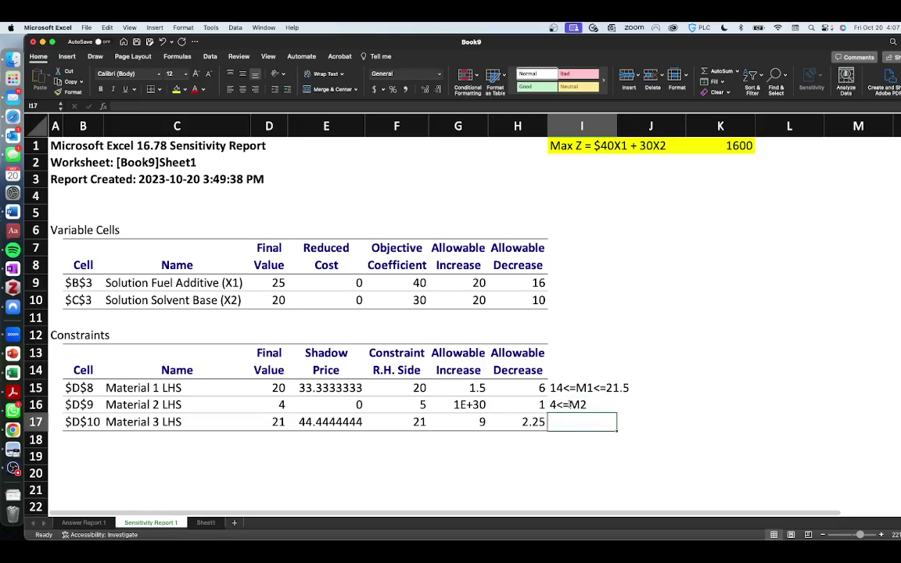
left_click(569, 404)
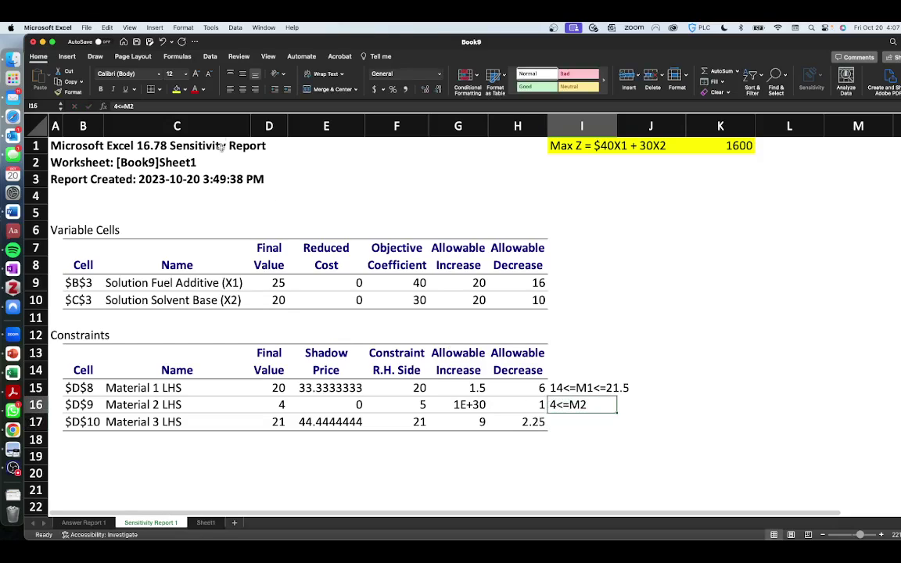
Append the upper bound "<= Infinity" to Material 2's feasibility range in cell I16
left_click(171, 105)
type("<= IN")
key("BackSpace")
type("nf")
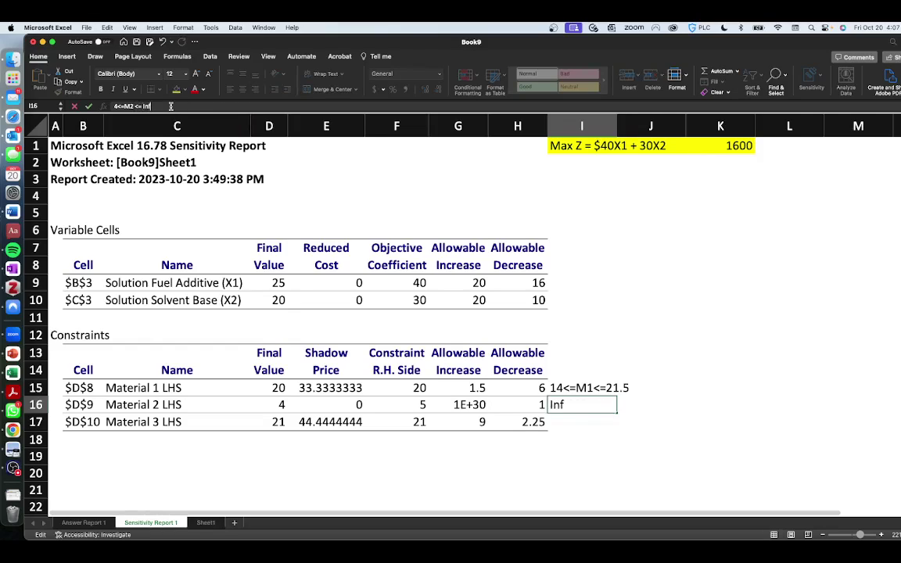
type("inity")
key("Return")
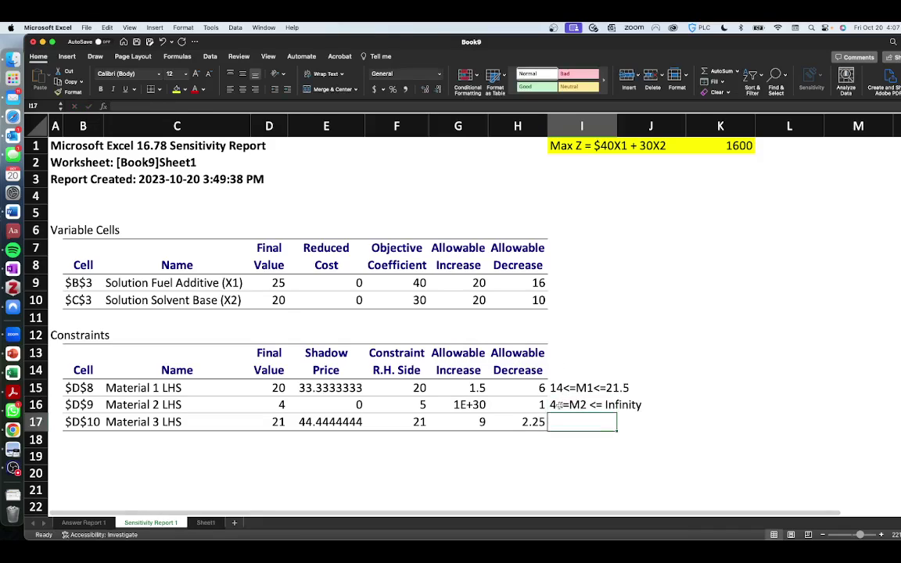
Remove the infinity upper bound from Material 2's range in cell I16, leaving 4<=M2
key("Up")
left_click(133, 105)
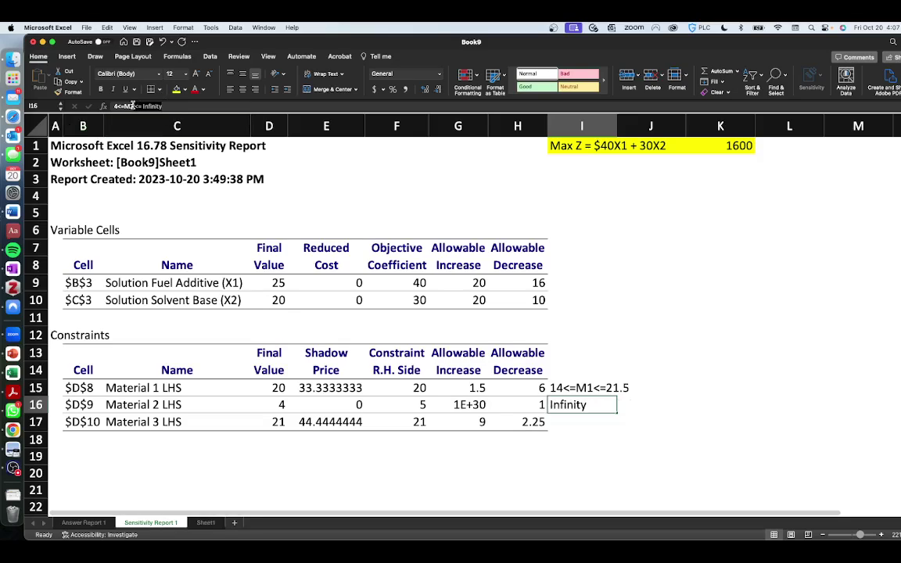
key("BackSpace")
key("Return")
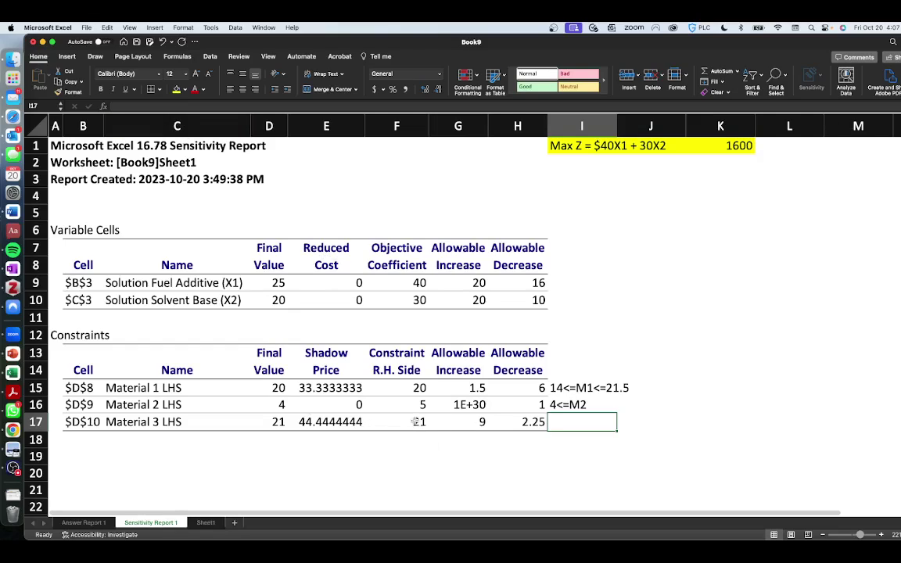
Enter Material 3's feasibility range "18.75 <= M3 <= 30" in cell I17, based on its right-hand side, allowable decrease and allowable increase
left_click(482, 422)
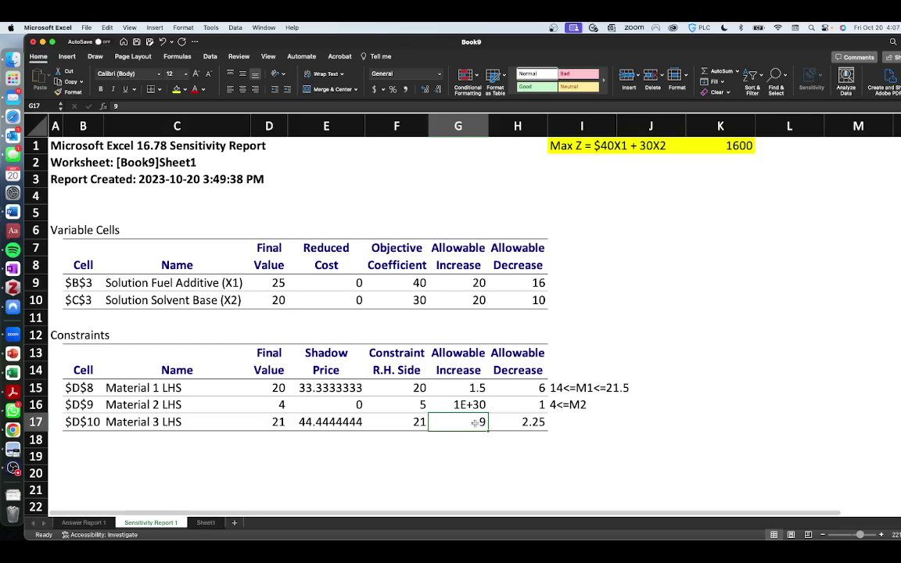
left_click(520, 425)
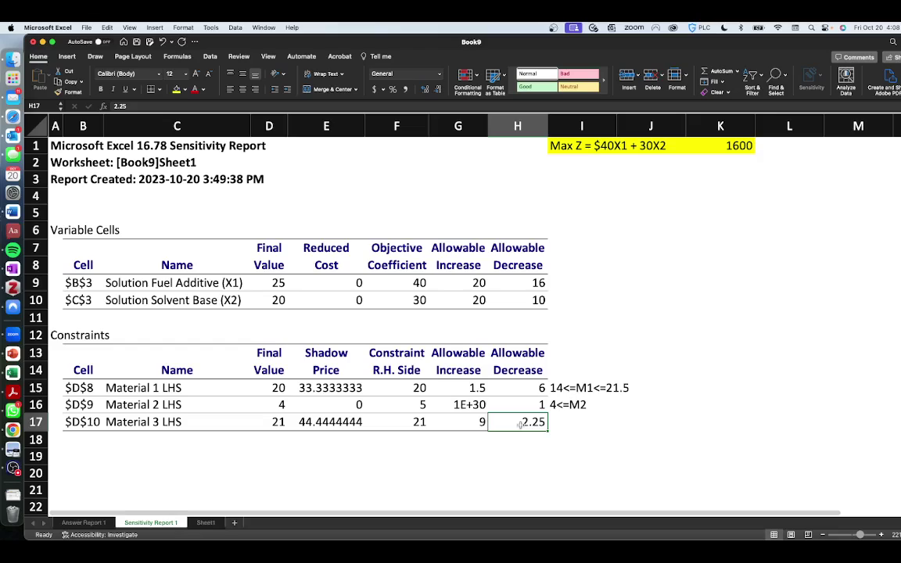
left_click(580, 423)
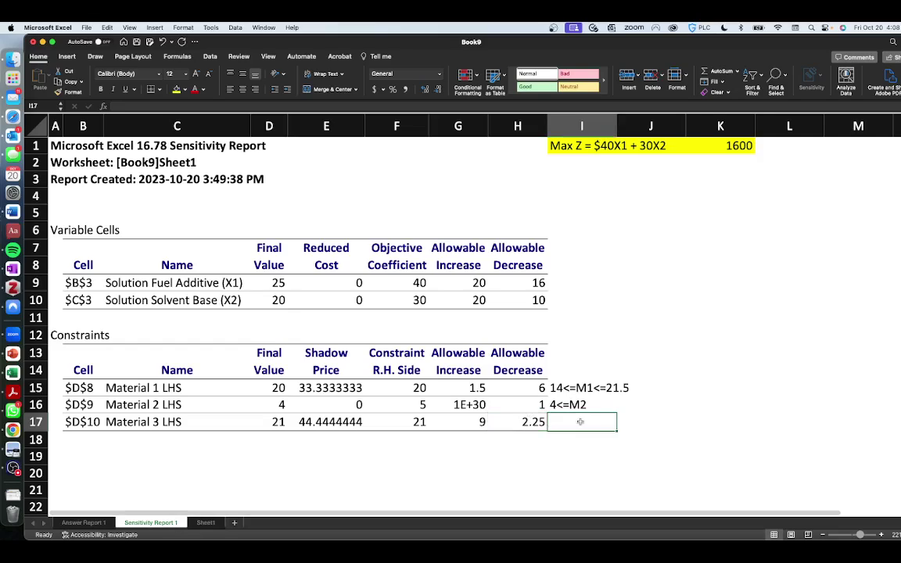
type("18.")
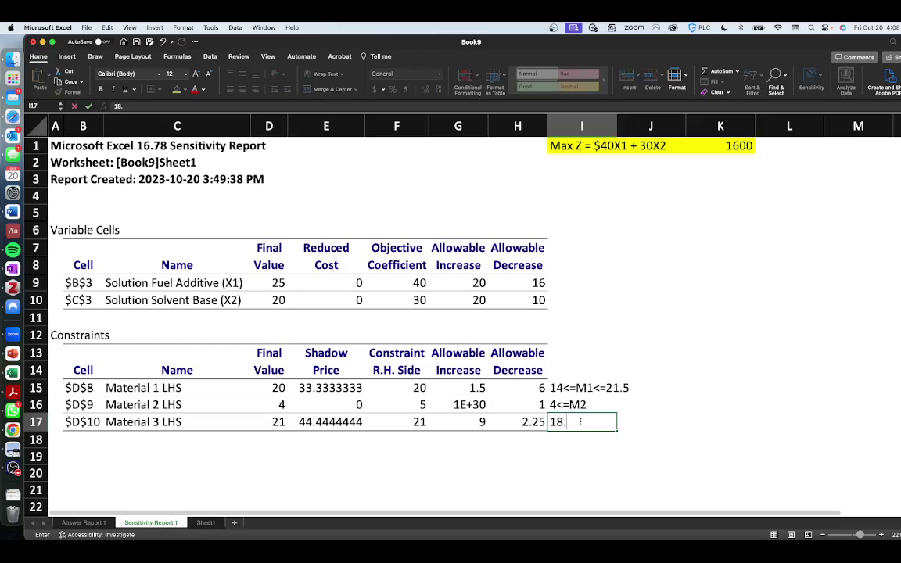
type("75 <= M3 <=")
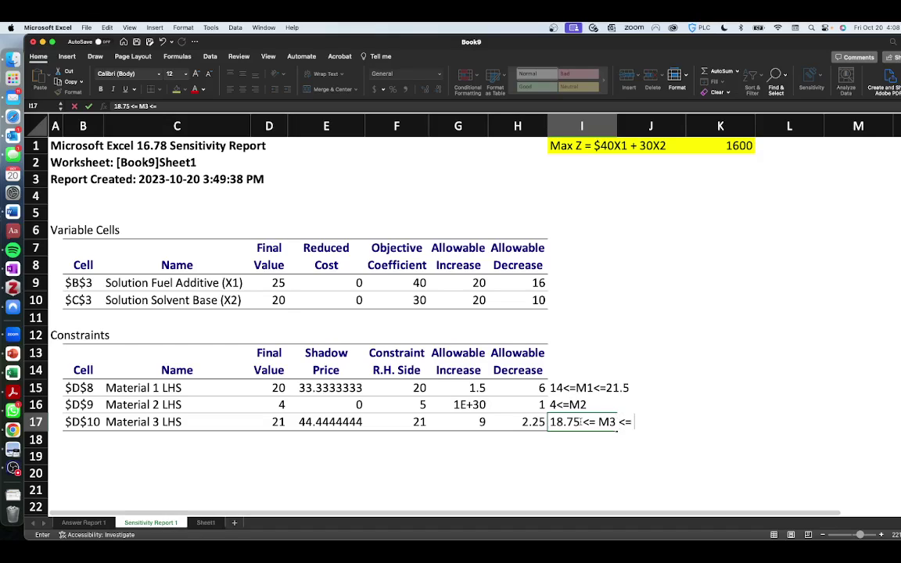
type(" 30")
key("Return")
key("Up")
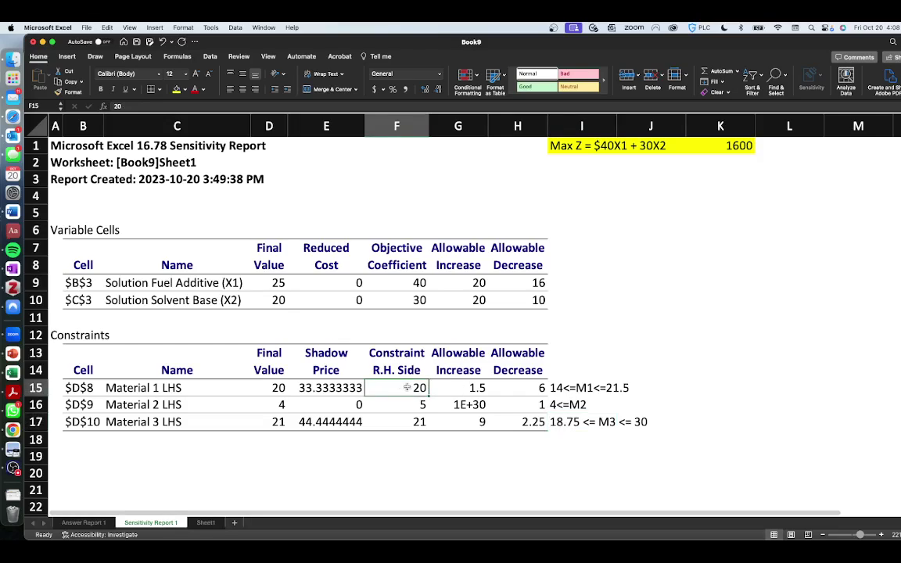
Note a one-ton increase for Material 1 in cell K15 as the text ",+1 Ton"
left_click(664, 384)
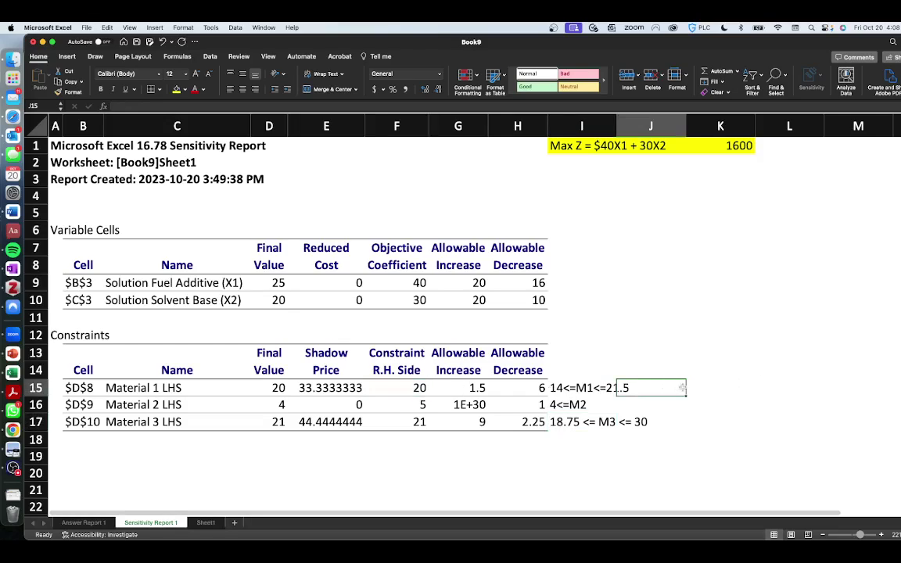
key("Right")
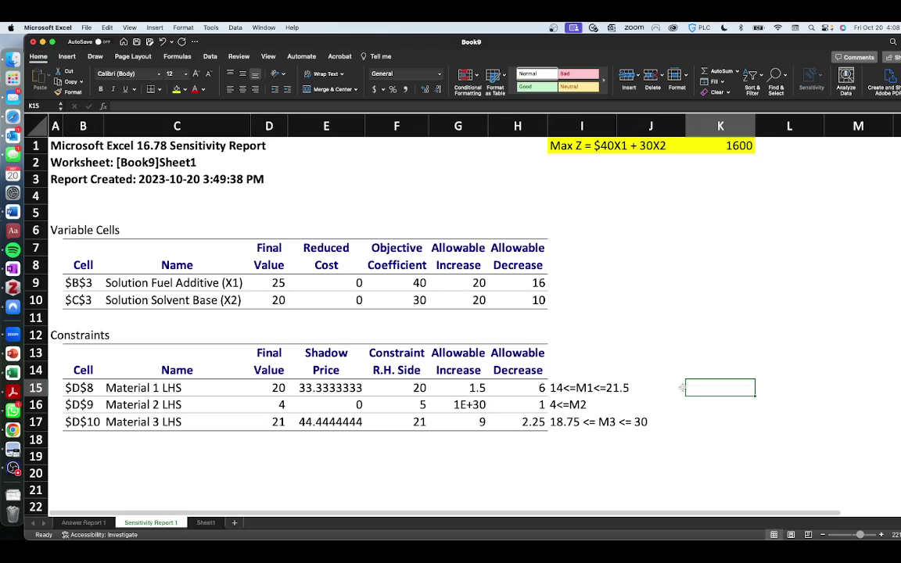
type("+1 ton")
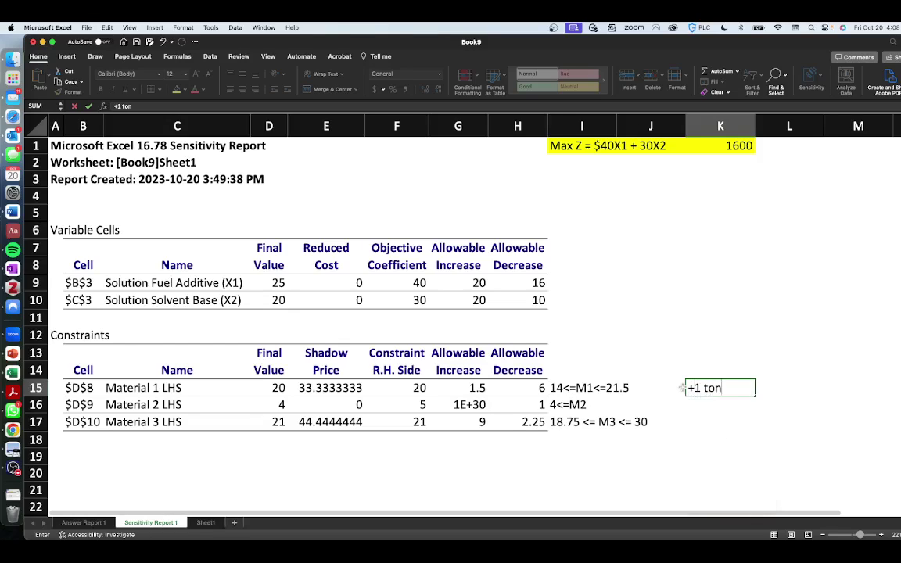
key("BackSpace")
key("BackSpace")
key("BackSpace")
type("Ton")
key("Return")
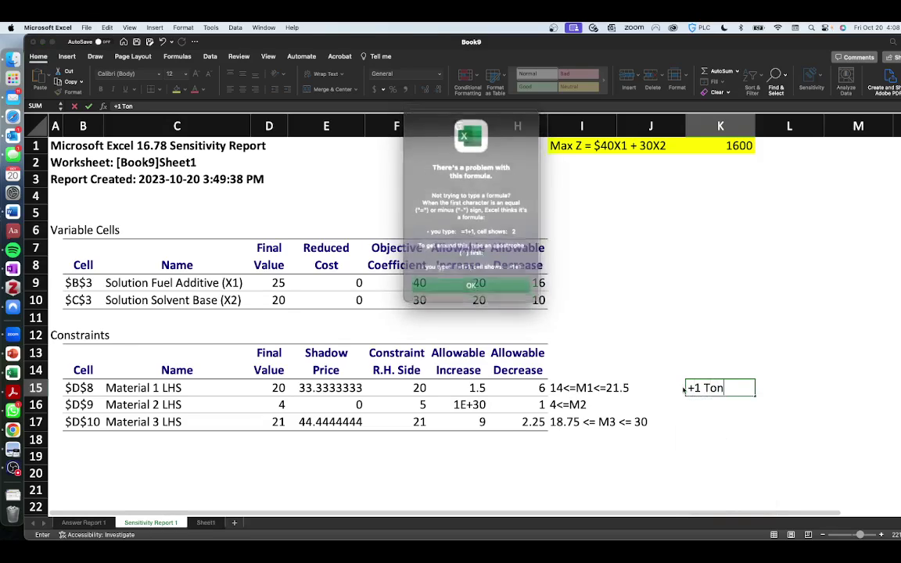
key("Return")
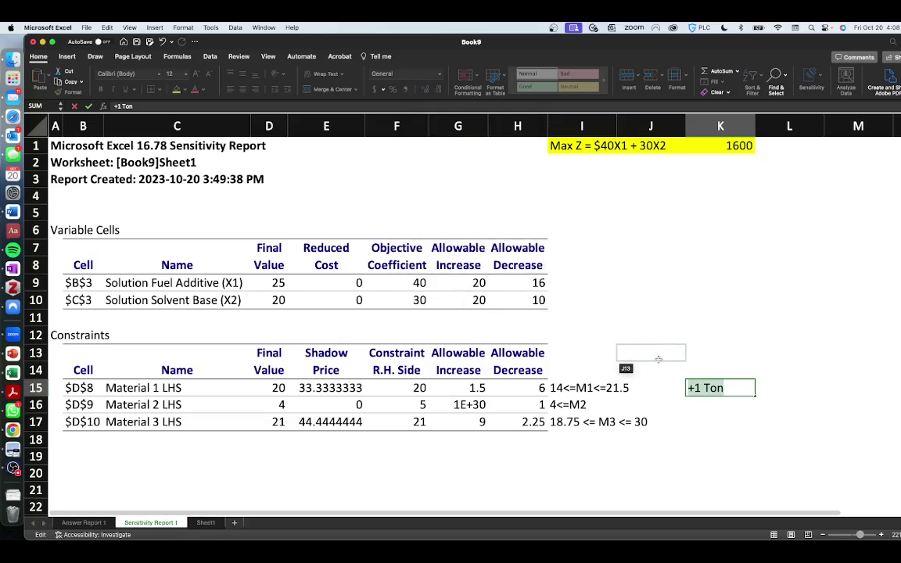
left_click(695, 388)
type(",")
key("Return")
key("Up")
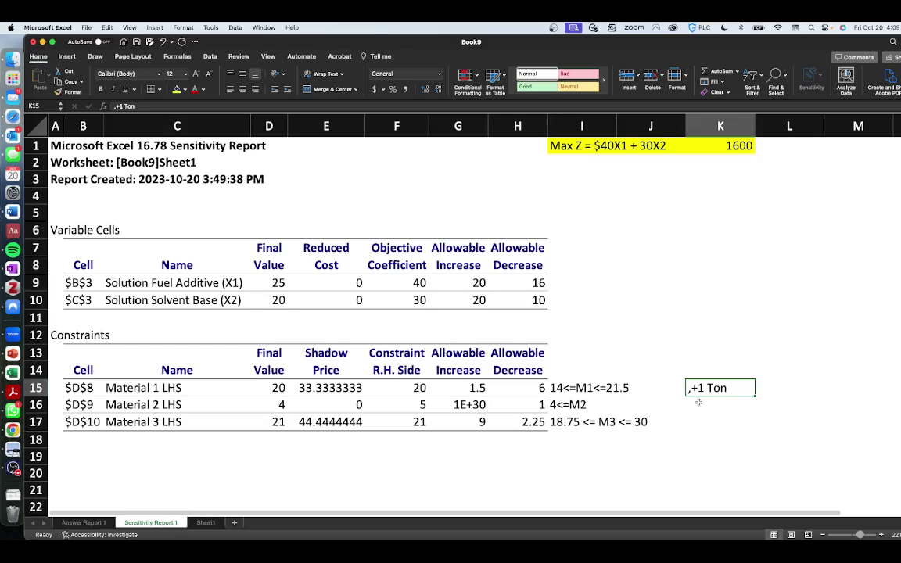
Enter the comparison "1 <= 1.5 (Allowable Increase)" in cell L15, beside the one-ton note
left_click(765, 387)
type("1<=")
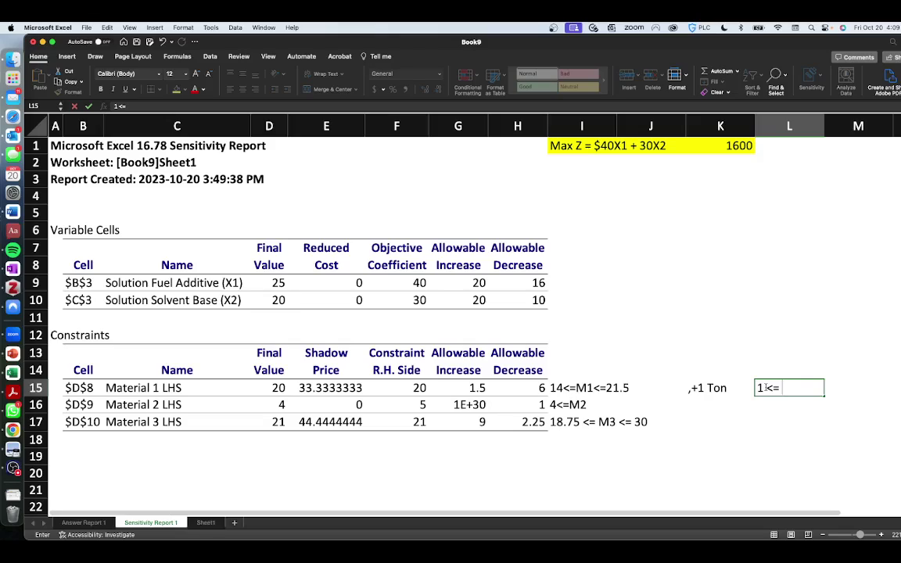
type(" 1.5 (Allowable In")
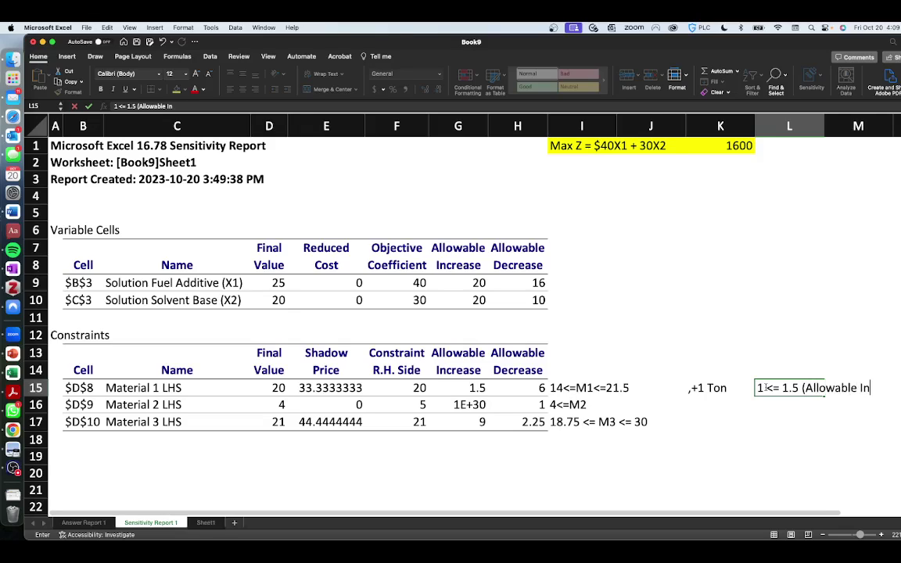
type("crease)")
key("Return")
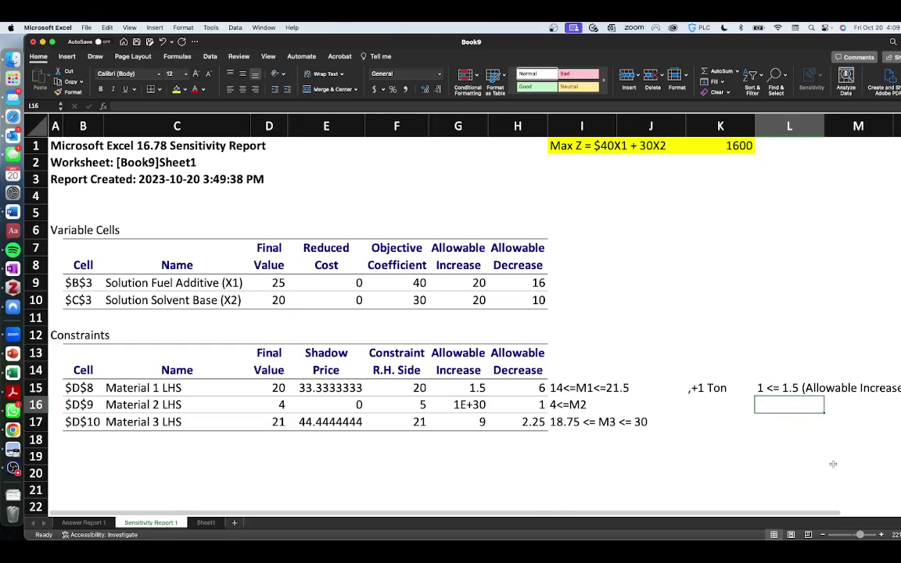
scroll(731, 478, "down", 1)
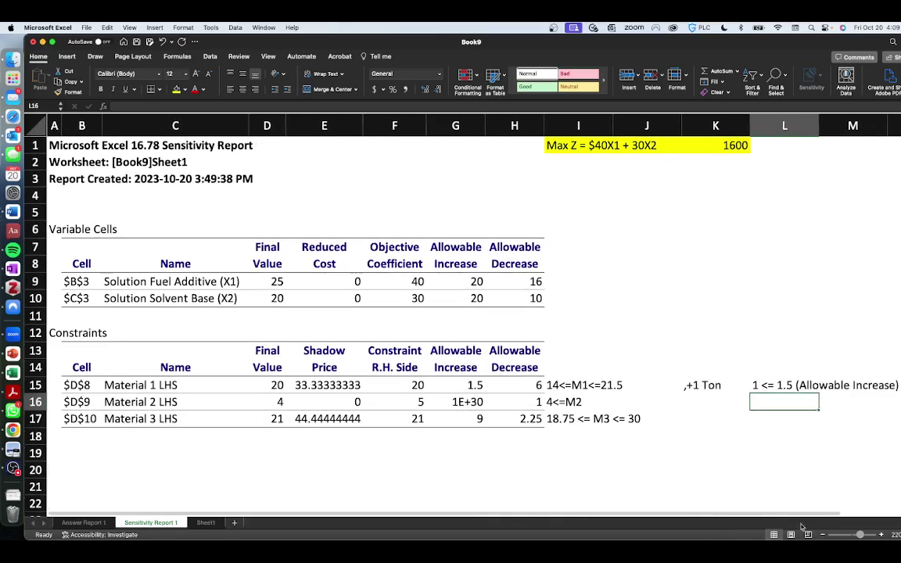
left_click(763, 387)
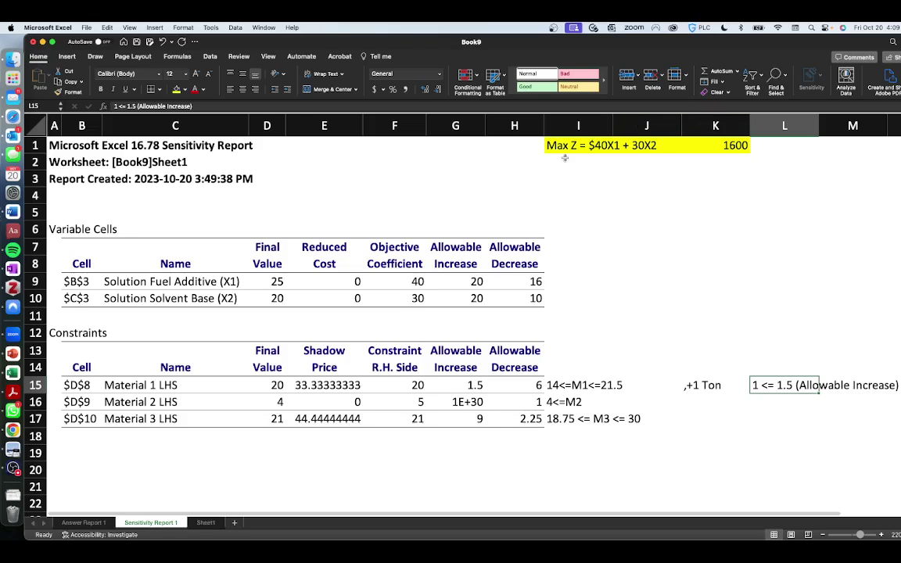
Write the new-profit calculation "1600 + 33.33(1)" as text in cell K2, below the objective value
left_click(729, 146)
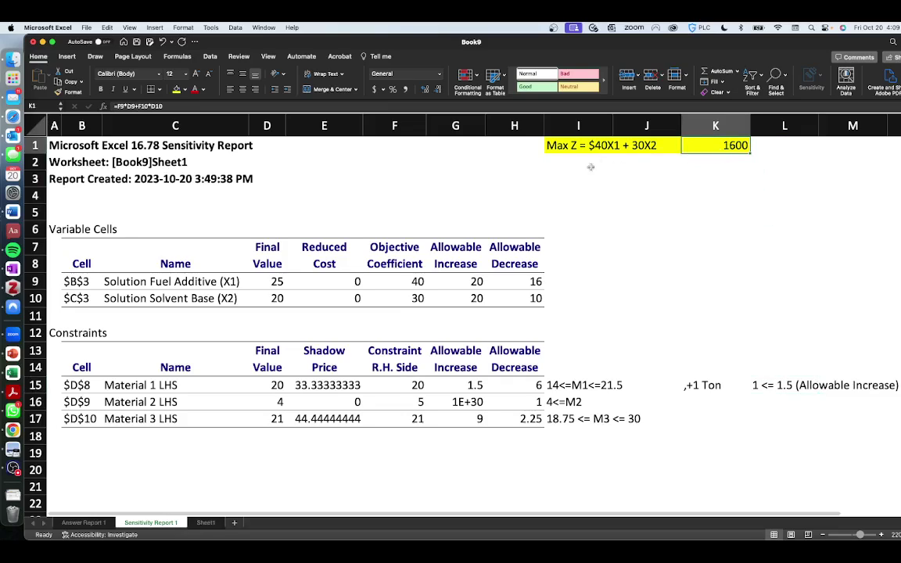
left_click(714, 162)
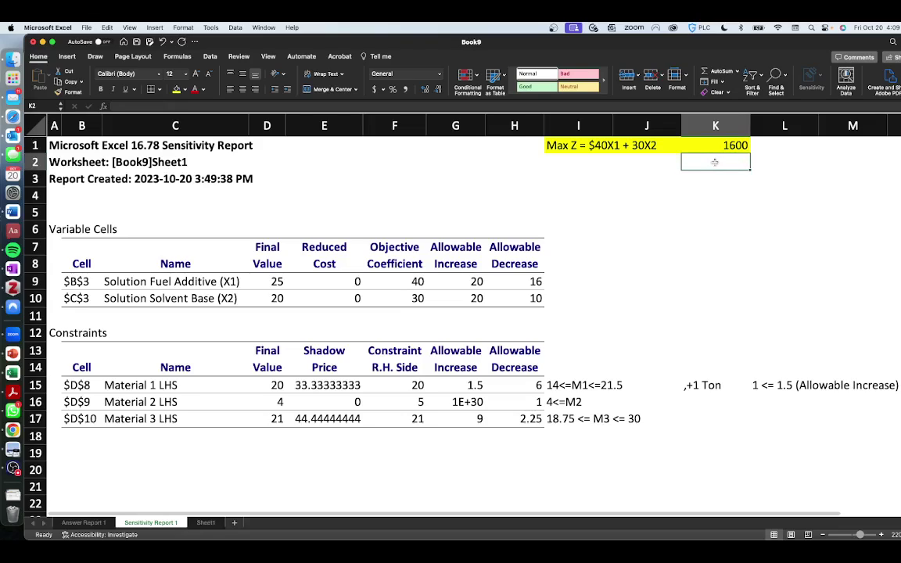
type("1600 +")
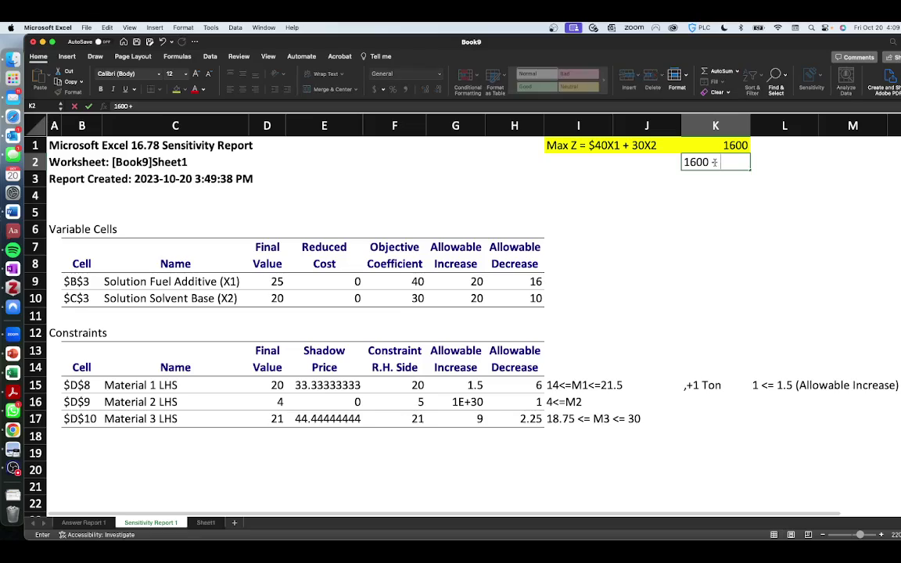
type(" 33.33(1)")
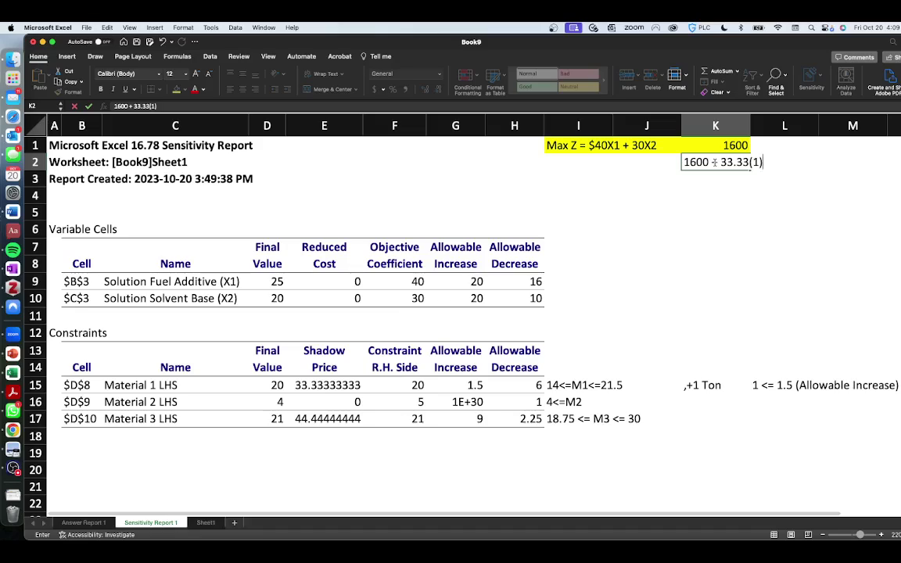
key("Return")
Calculate the new profit in cell K3 with =1600+E15*1, using Material 1's shadow price
type("=1600+")
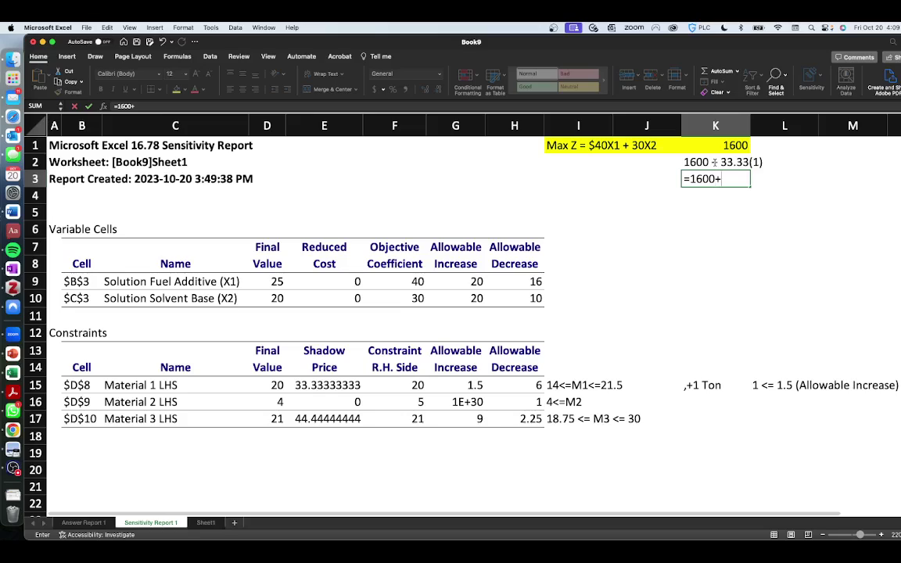
left_click(332, 384)
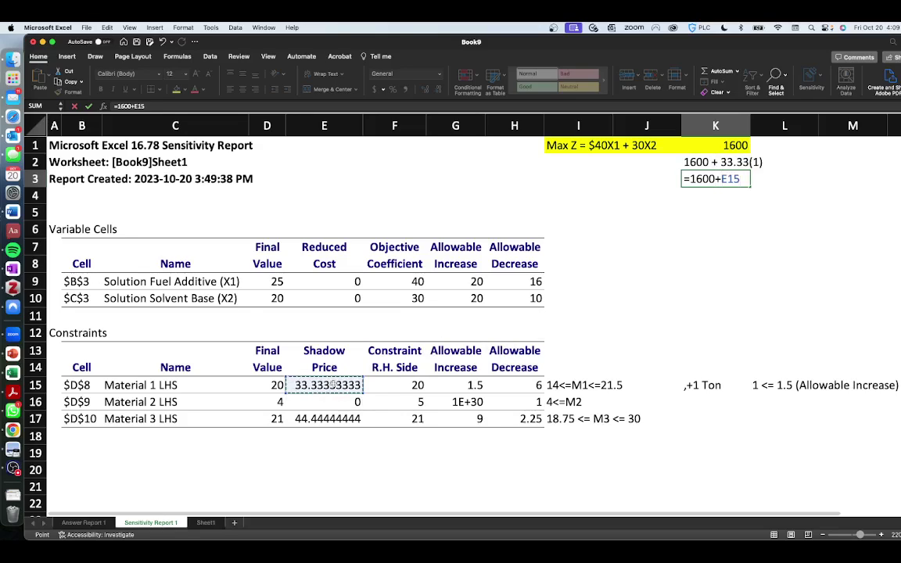
type("*1")
key("Return")
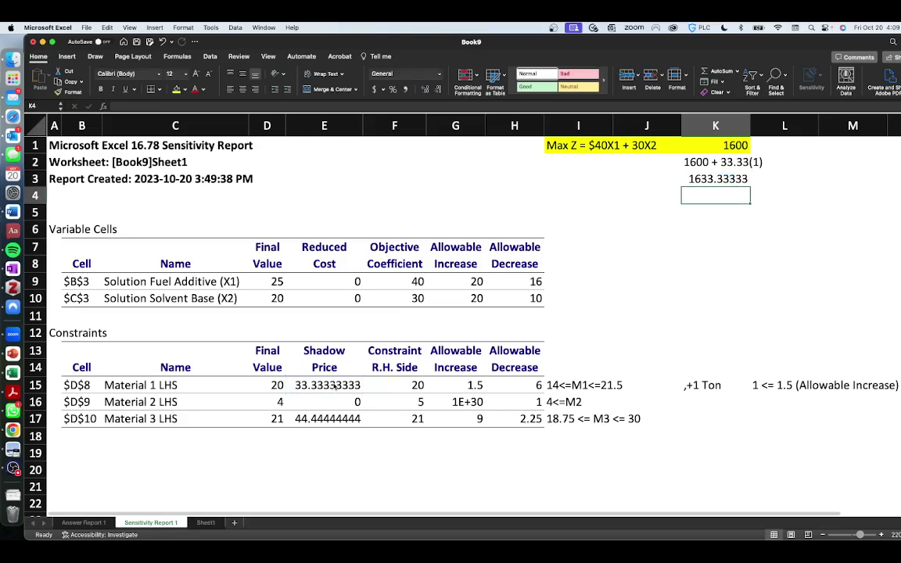
Set Material 1's constraint right-hand side in F15 to 21 and check the new-profit formula in K3
left_click(329, 383)
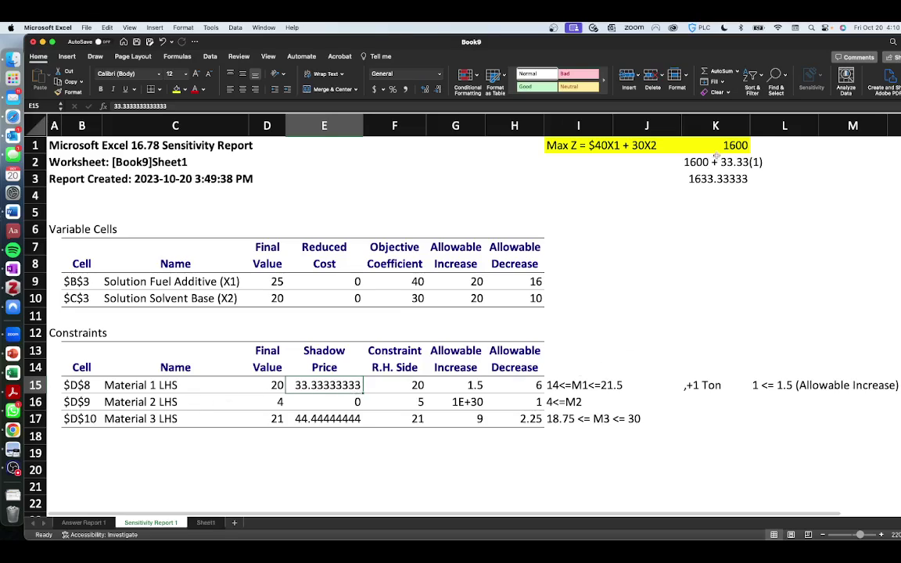
left_click(415, 385)
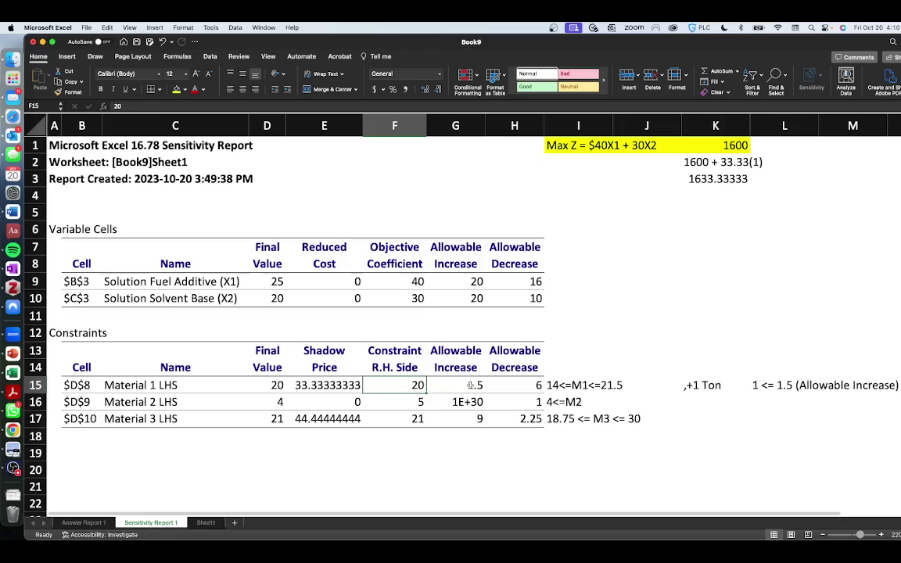
type("21")
key("Return")
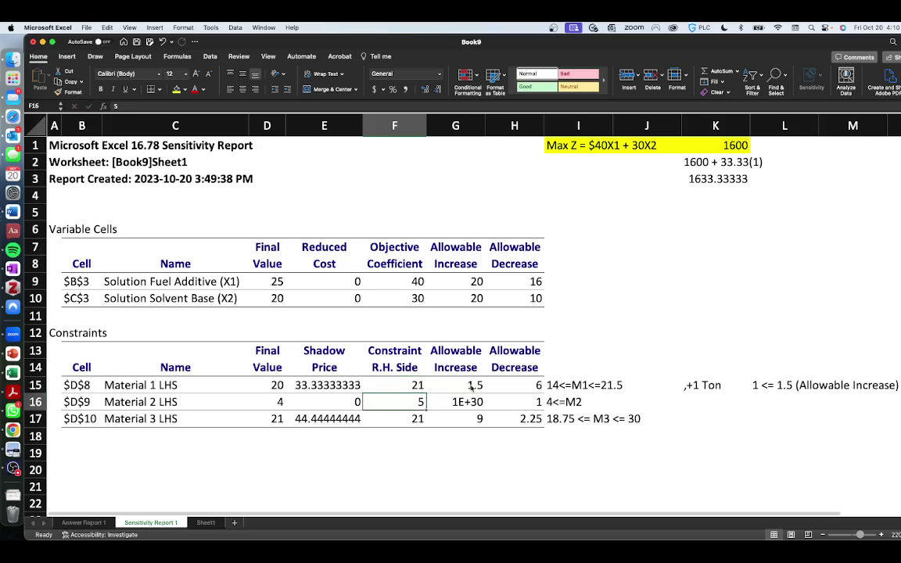
left_click(699, 182)
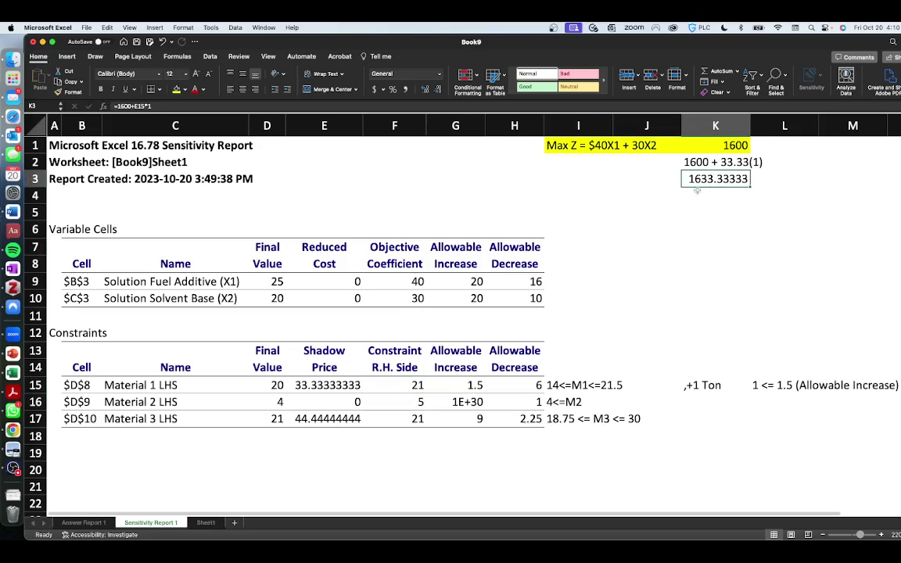
Restore Material 1's constraint right-hand side in F15 to 20
left_click(417, 384)
type("20")
key("Return")
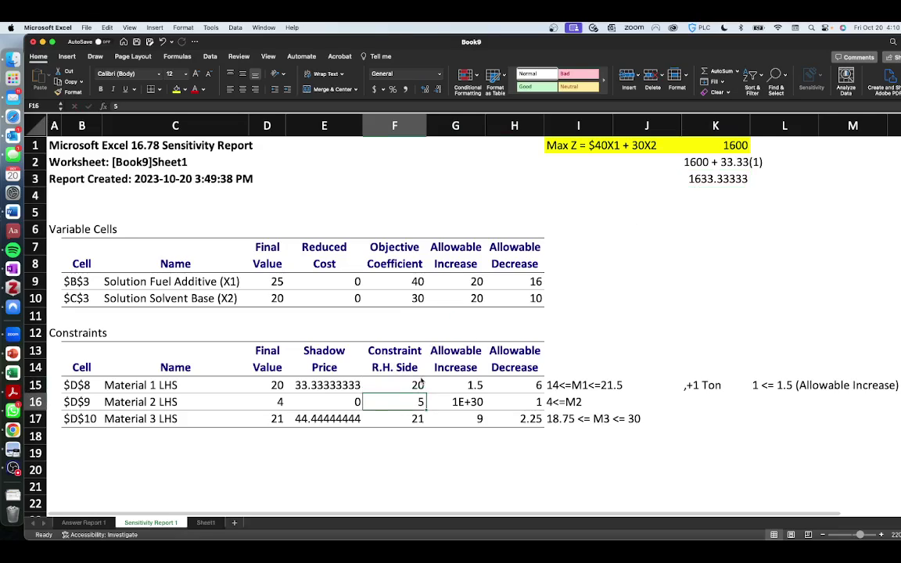
Label the new-profit calculation by entering "Increase M1 + 1 Ton" in cell I3
left_click(552, 176)
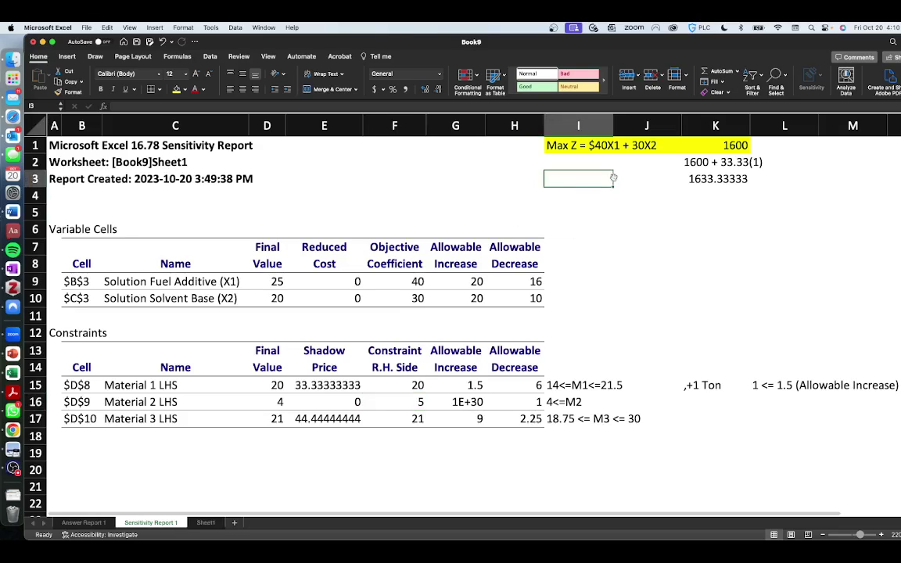
type("Increase M")
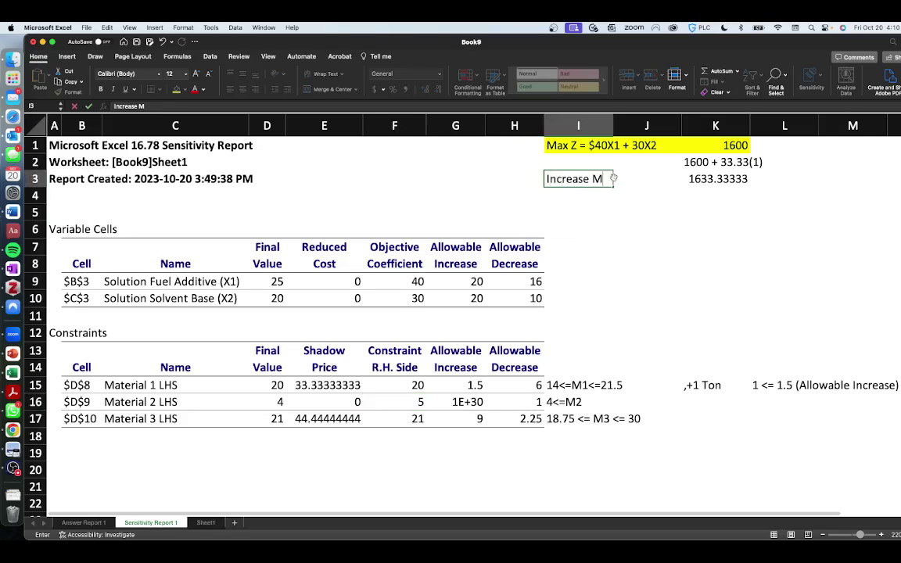
type("1 + 1 ton")
key("BackSpace")
key("BackSpace")
type("Ton")
key("Return")
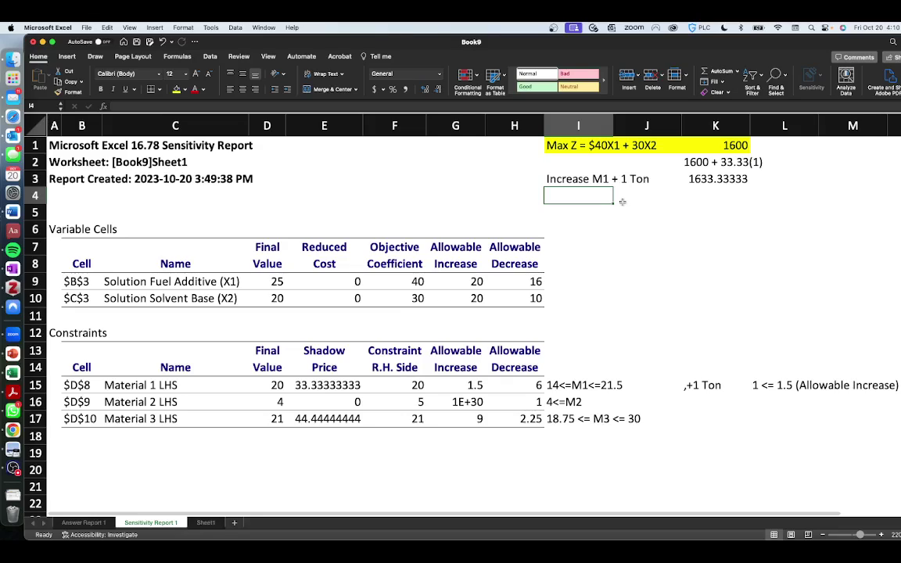
Clear the "+1 Ton" and allowable-increase notes from row 15, starting at cell K15
left_click_drag(705, 385, 825, 388)
key("Delete")
left_click(732, 388)
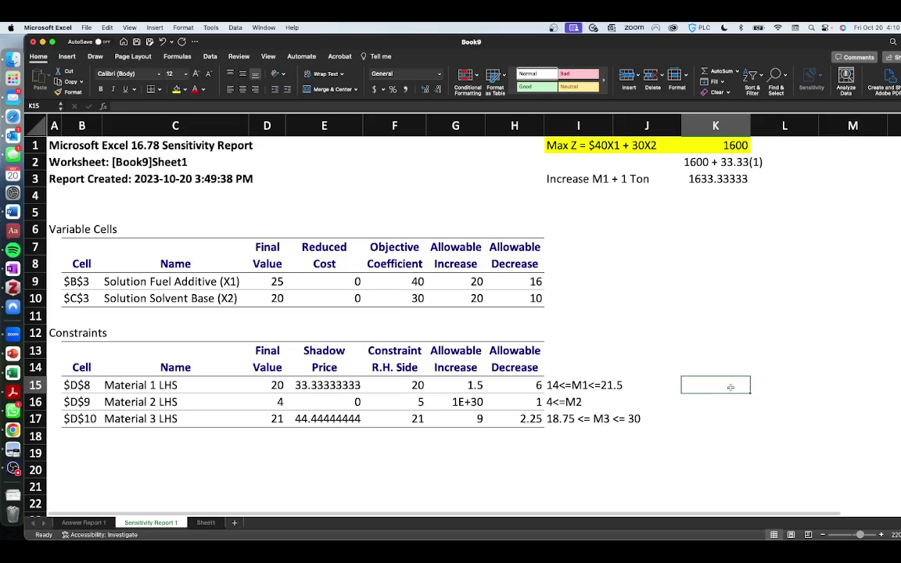
Write the note ",M1 - 3 Tons = 17 Tons" in cell K15, beside Material 1's feasibility range
left_click(398, 385)
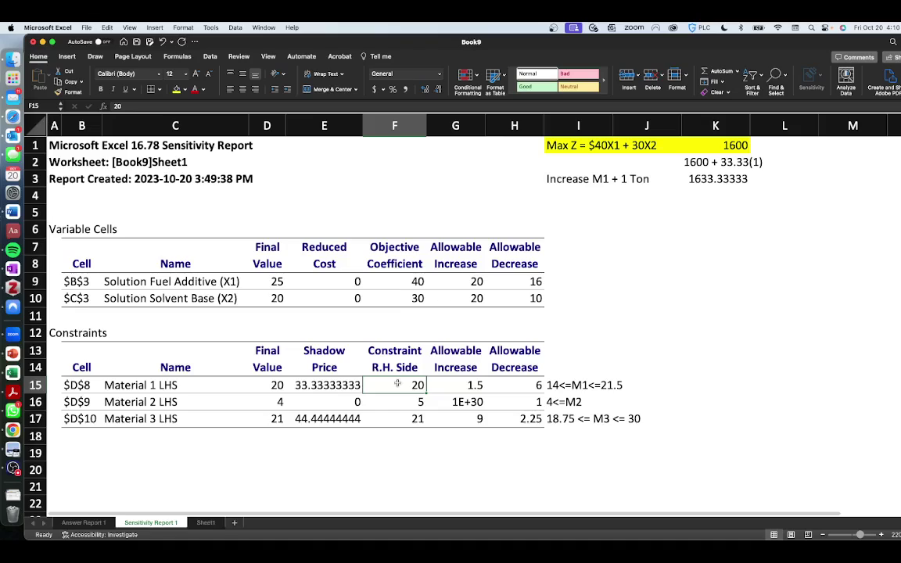
left_click(677, 381)
key("Right")
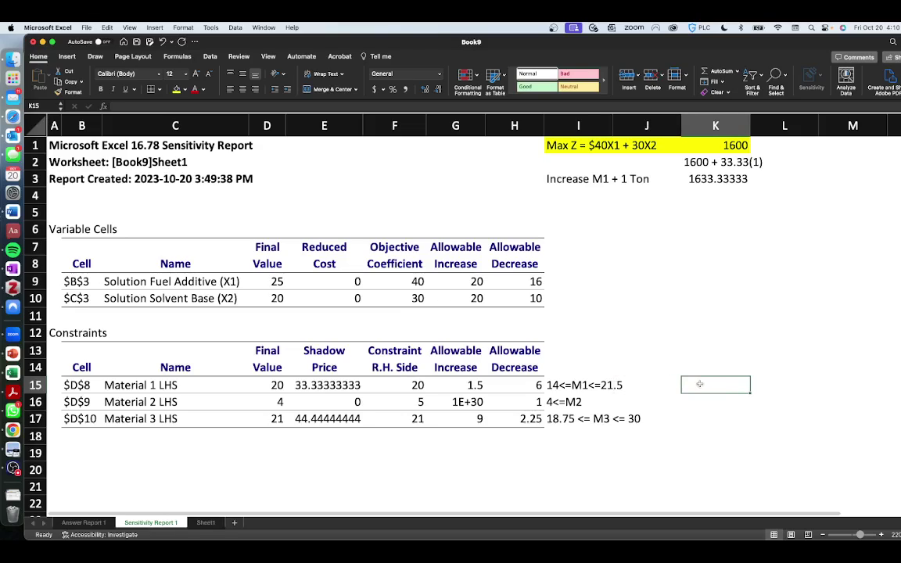
type(",M1 -")
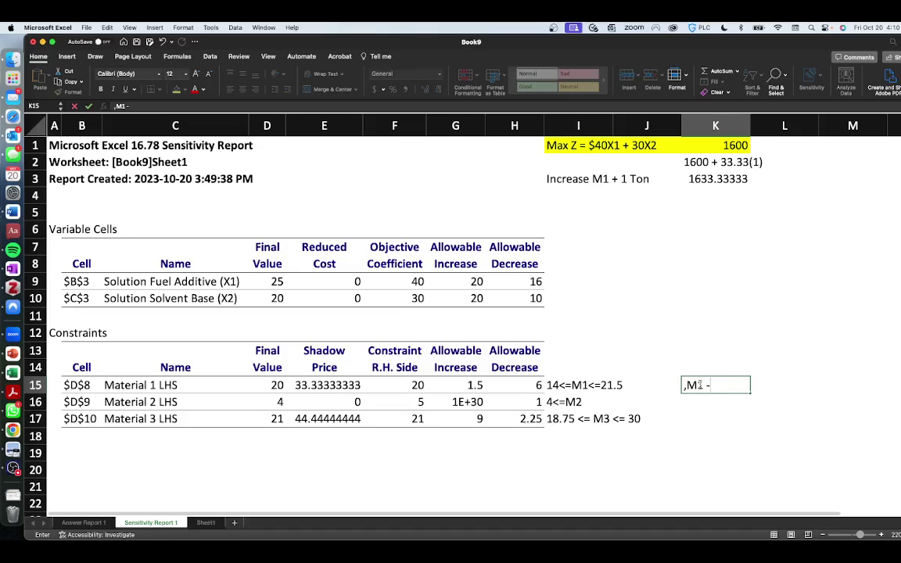
type("3 Tons = 17 Tons")
key("Return")
left_click(698, 389)
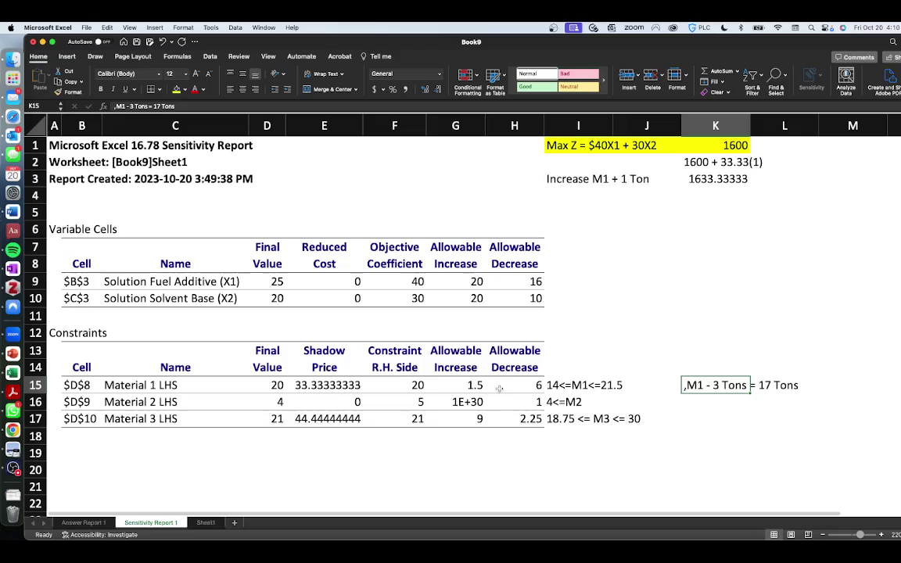
Check Material 1's allowable decrease in H15 and write "3 <= allowable decrease of 6" in cell K16
left_click(810, 385)
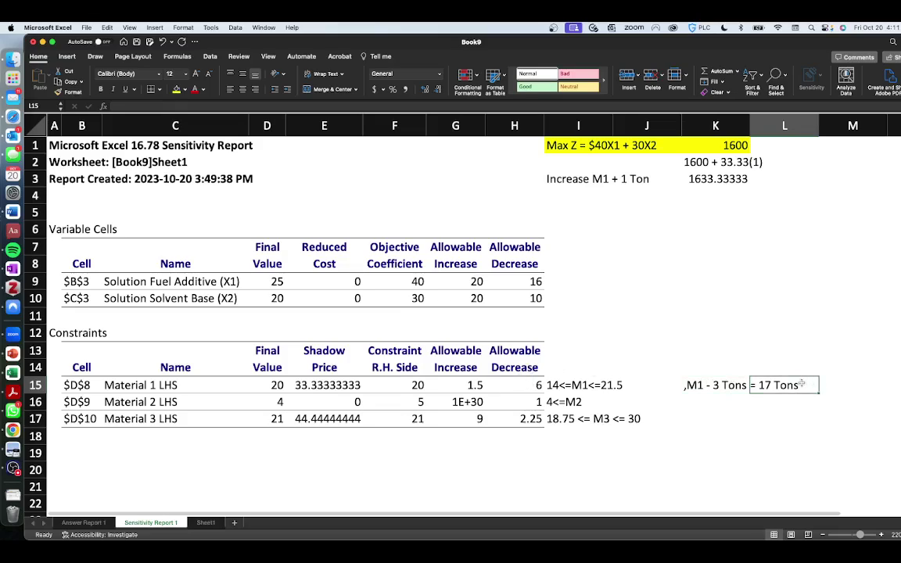
left_click(532, 385)
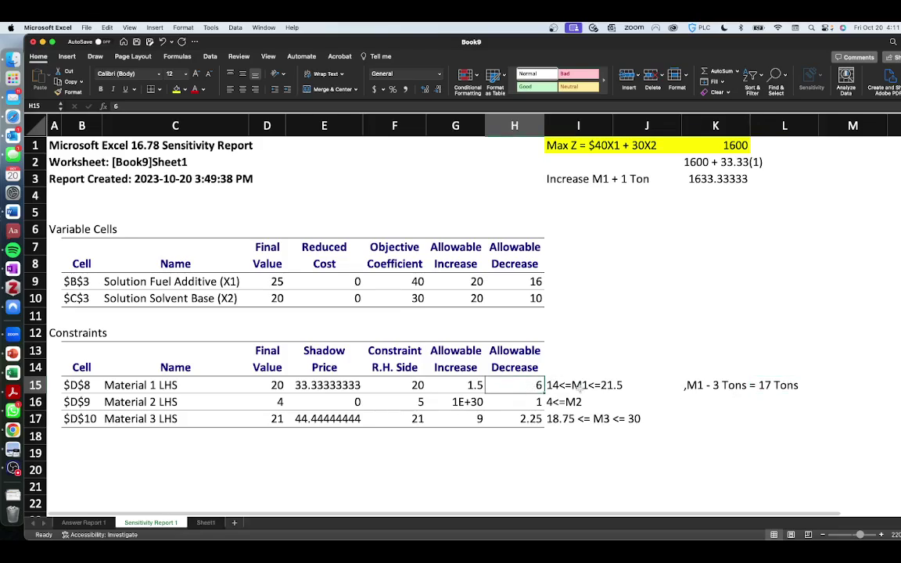
left_click(707, 402)
type("3")
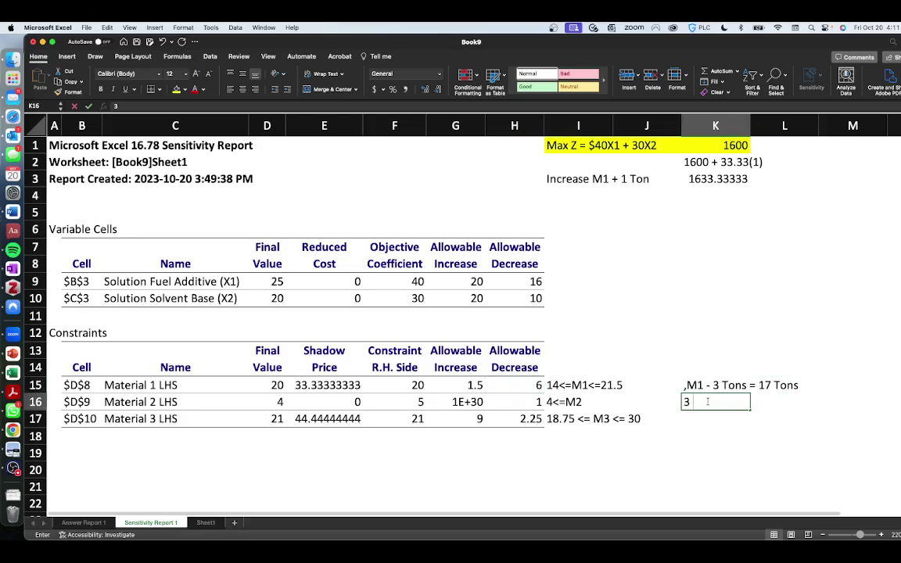
type(" <= all")
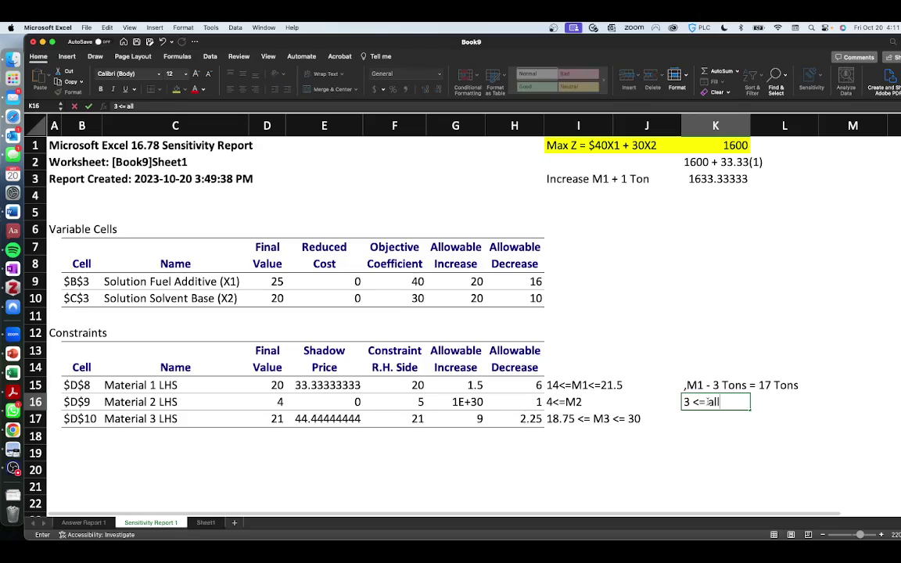
type("owable decrease")
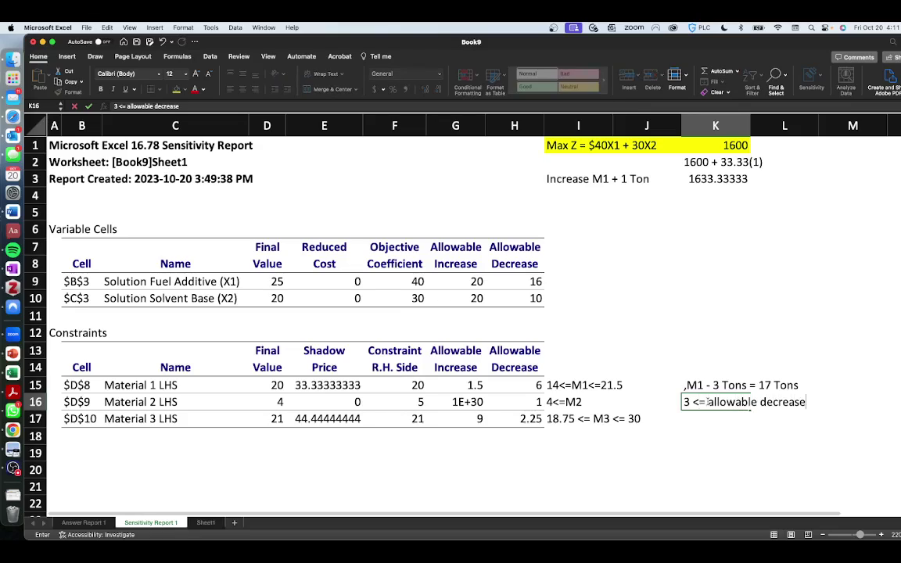
type(" of 6")
key("Return")
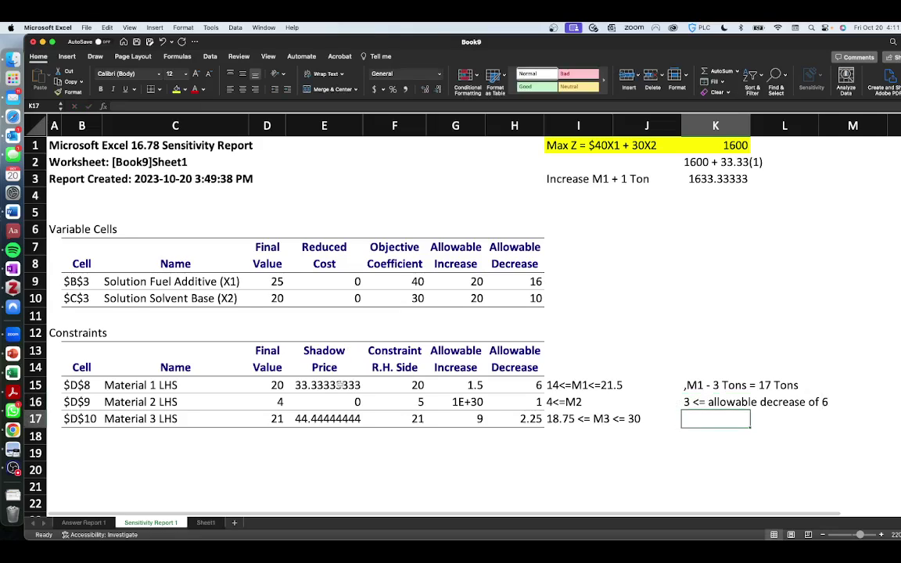
Check Material 1's shadow price in E15 and enter the label "Decrease M1 -3 Tons" in cell I4
left_click(338, 385)
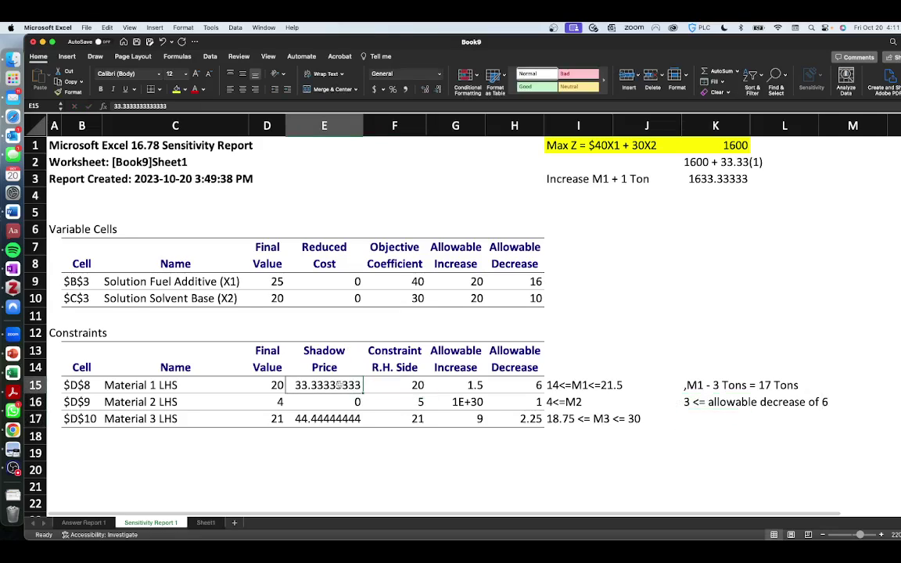
left_click(552, 196)
type("Dec")
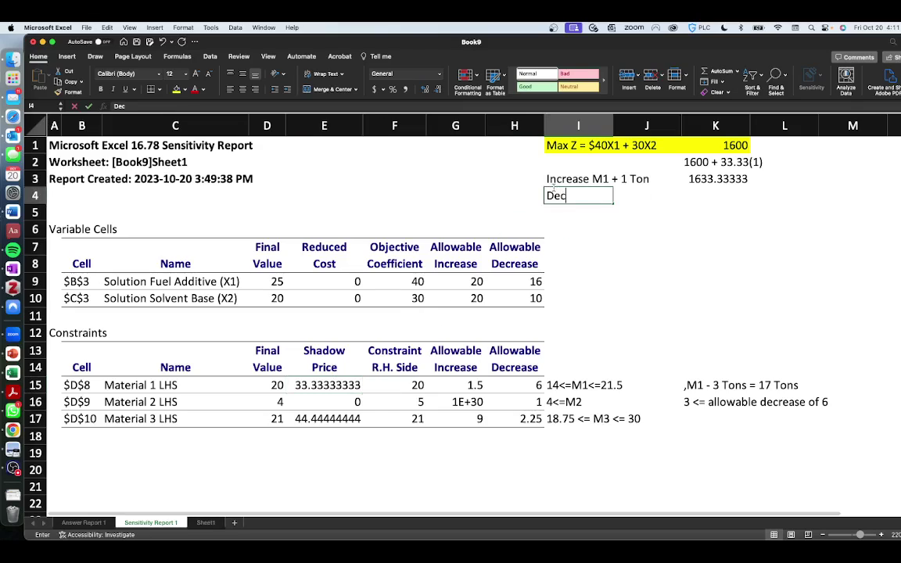
key("BackSpace")
type("creae")
key("BackSpace")
type("se ")
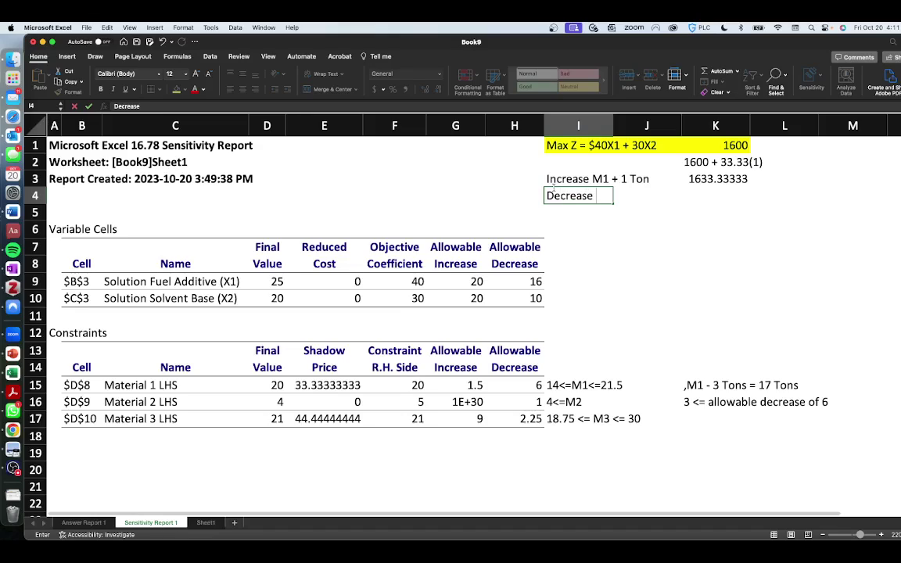
type("M1 -3 Tons")
key("Tab")
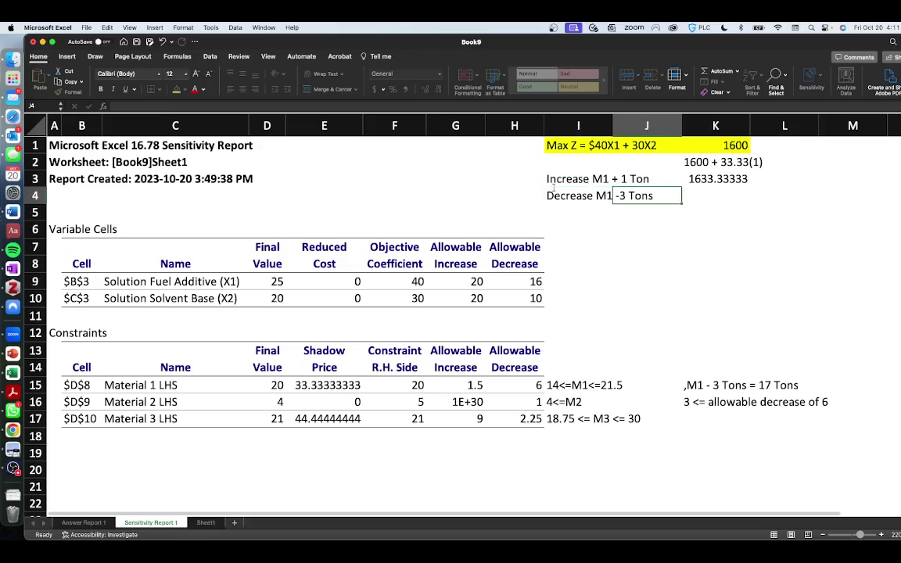
Write the decreased-profit calculation "1600 + 33.33(-3)" as text in cell K4
key("Tab")
type("10")
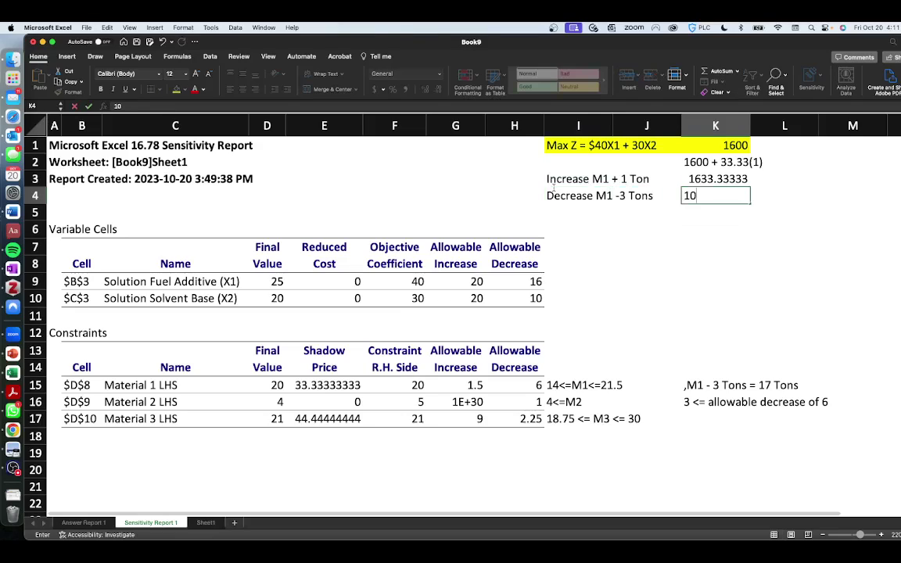
key("BackSpace")
type("600 + ")
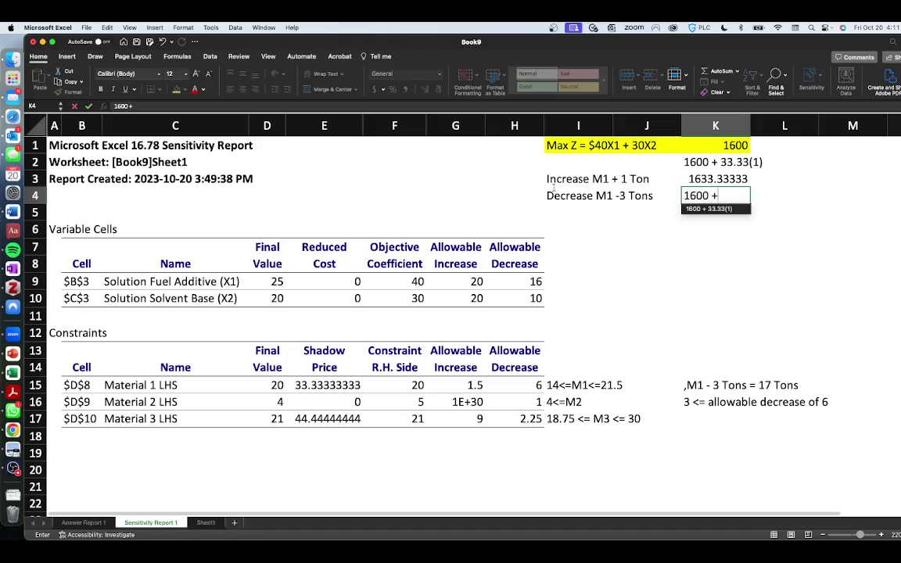
type("33.33(-3)")
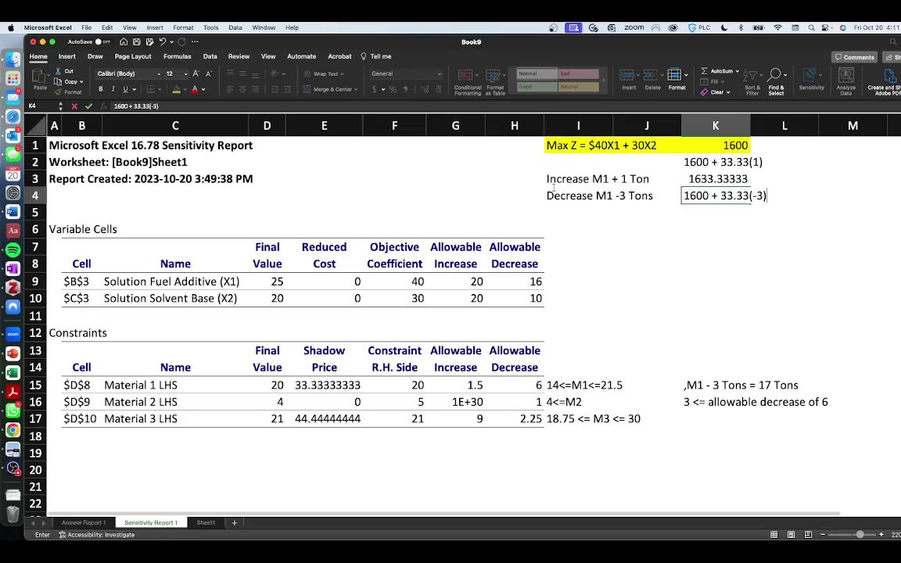
key("Return")
Calculate the decreased profit in cell K5 with =1600+E15*(-3), using Material 1's shadow price
type("=1600+")
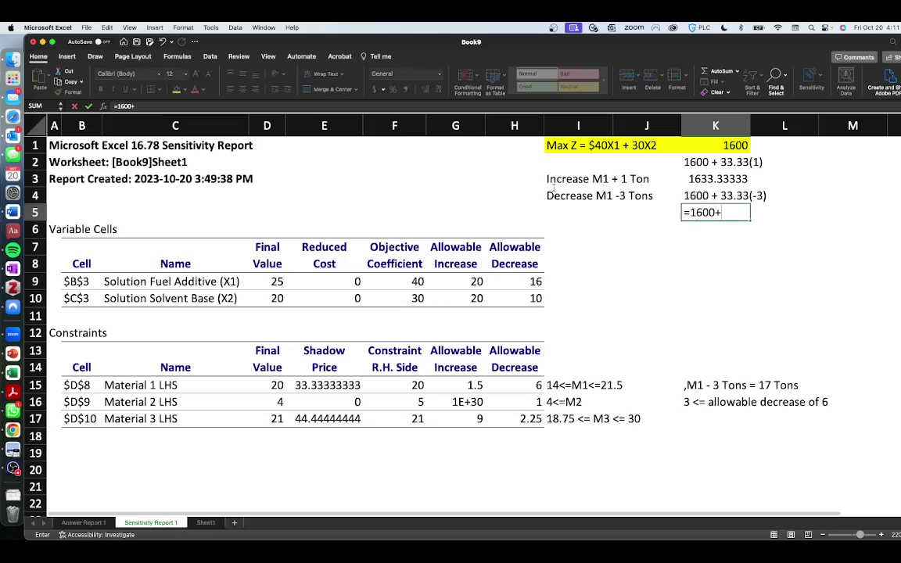
left_click(311, 379)
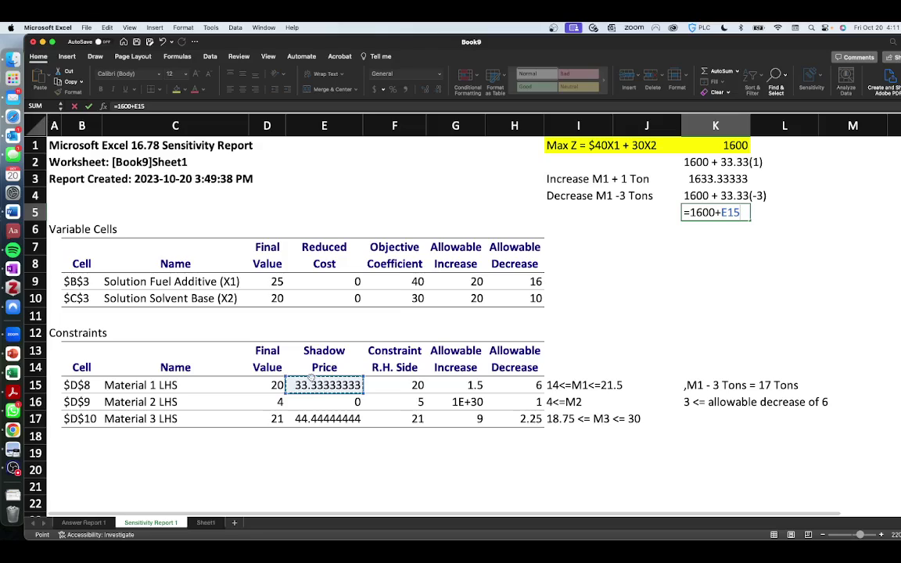
type("*(-3)")
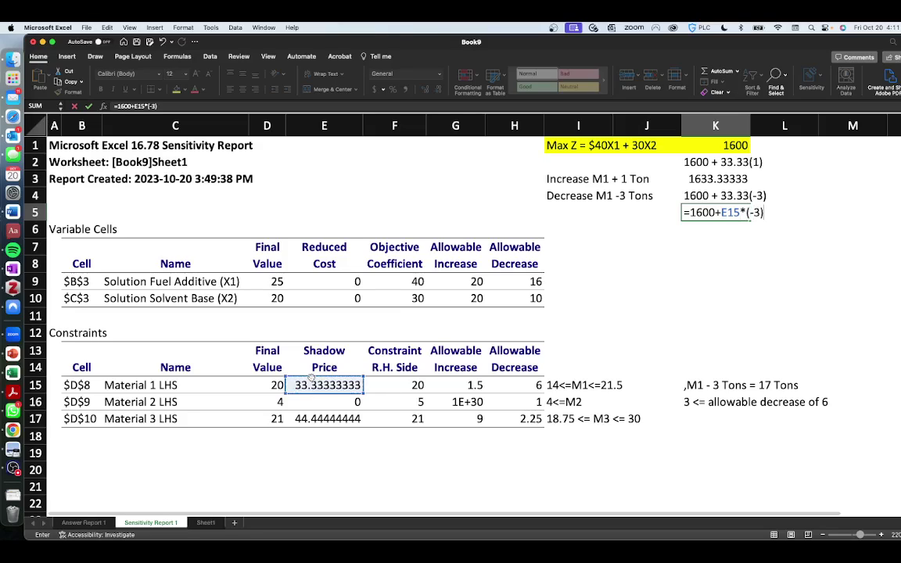
key("Return")
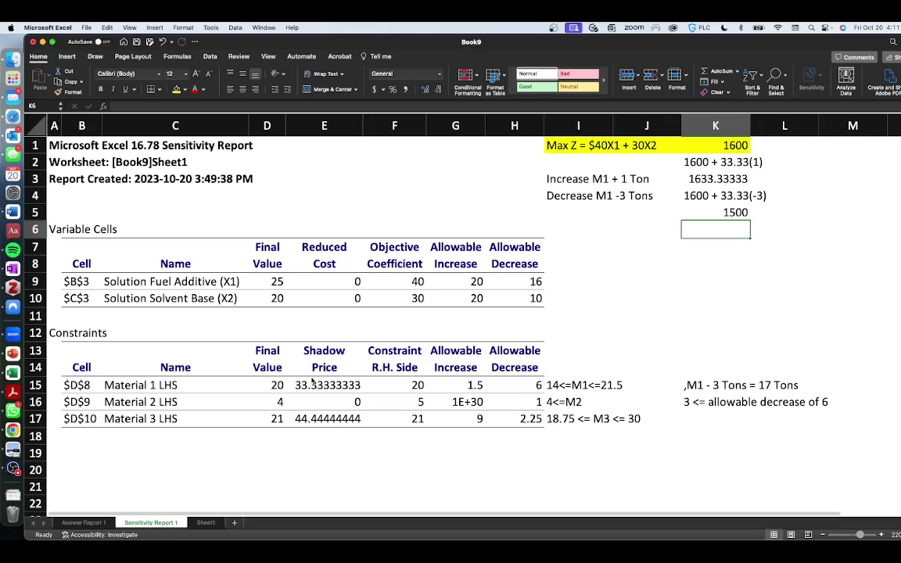
Try 17 as Material 1's constraint right-hand side in F15, and restore it to 20
left_click(397, 384)
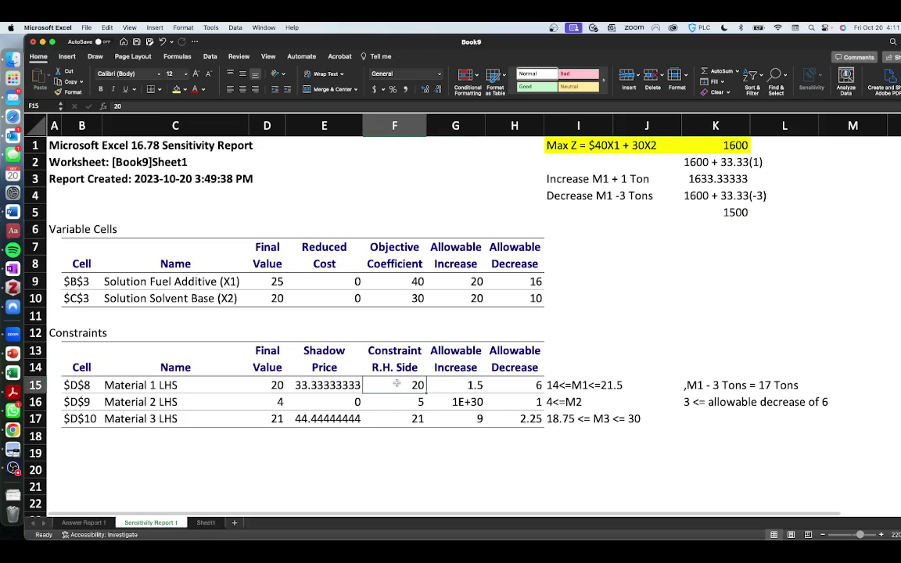
type("17")
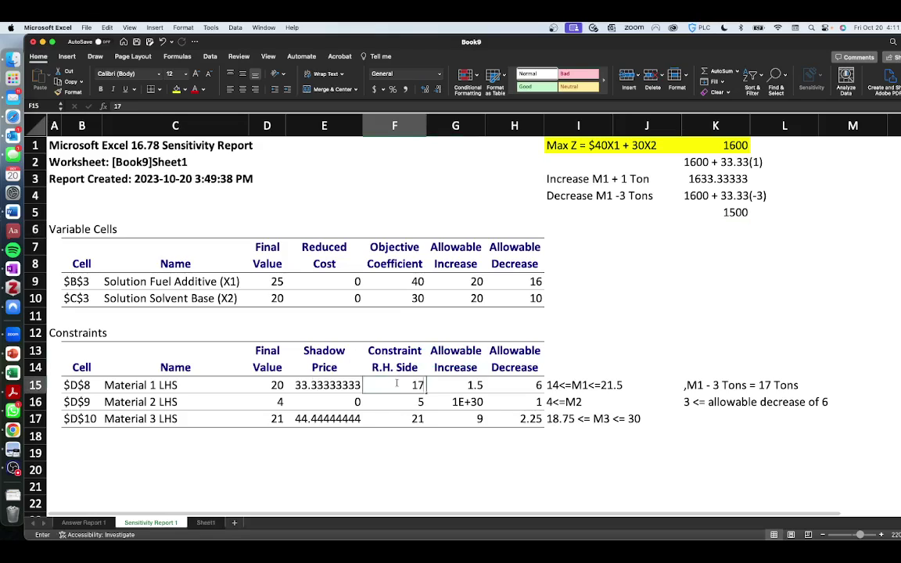
key("Return")
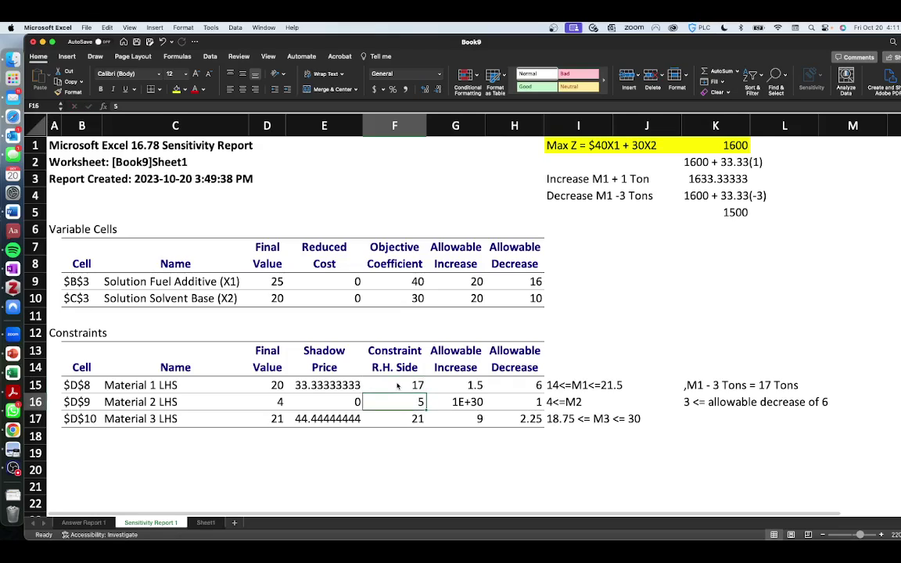
left_click(397, 385)
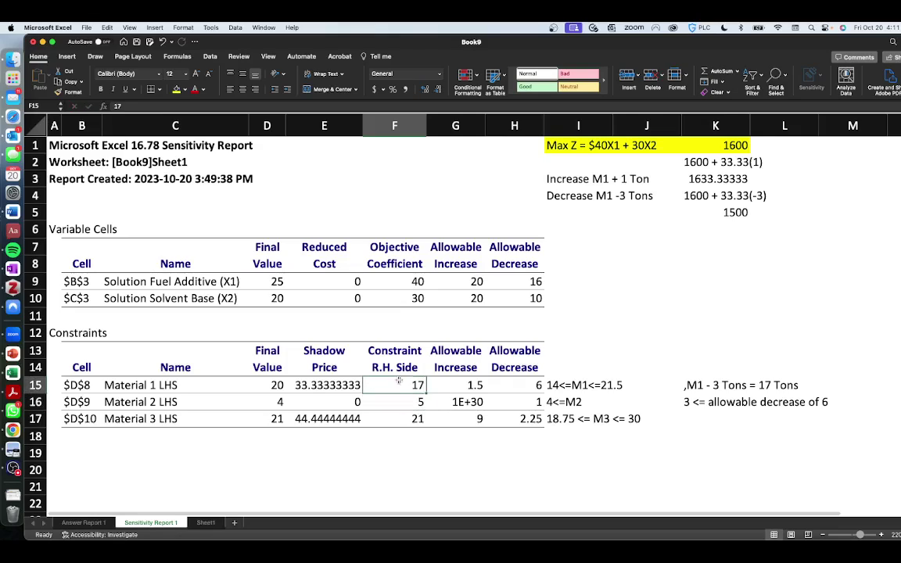
type("20")
key("Return")
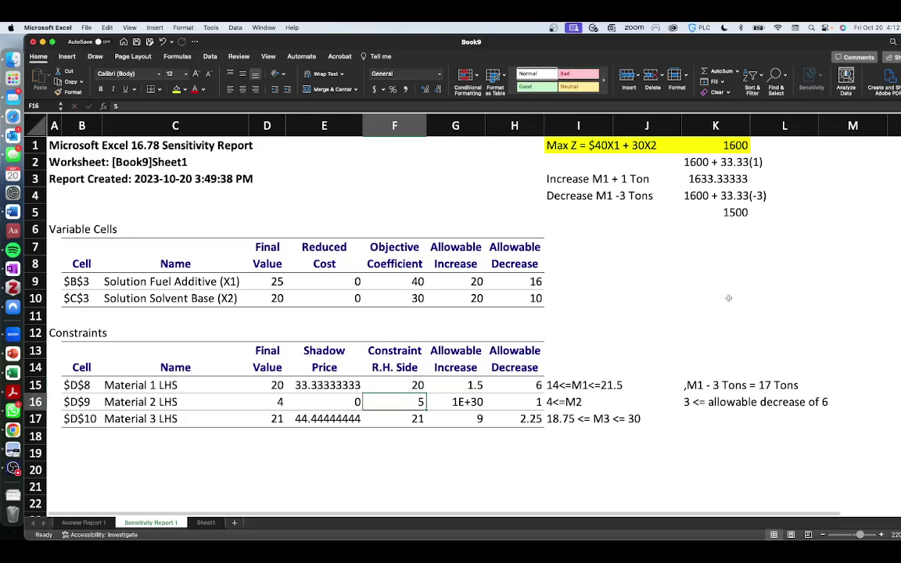
Review the calculation in K4 and clear the 3-ton decrease notes from cells K15:L16
left_click(721, 197)
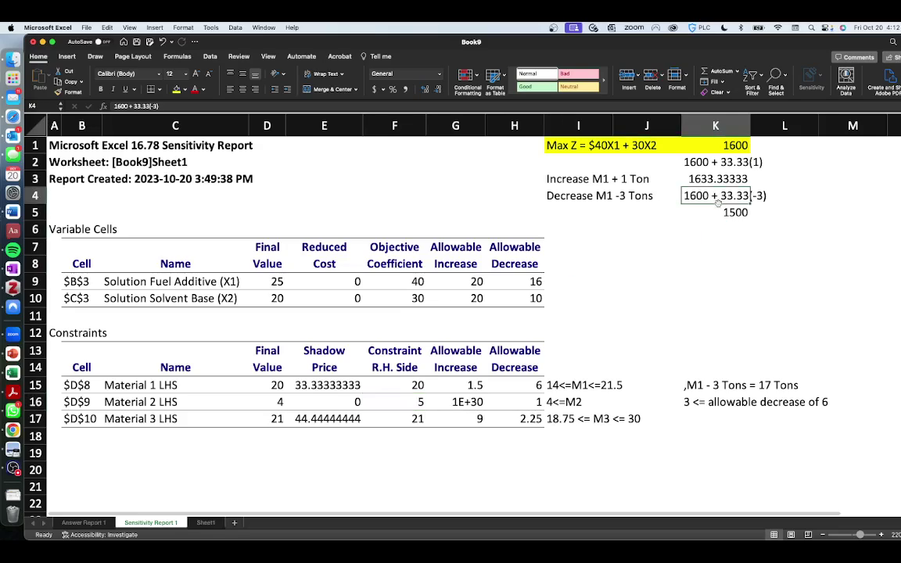
left_click(705, 368)
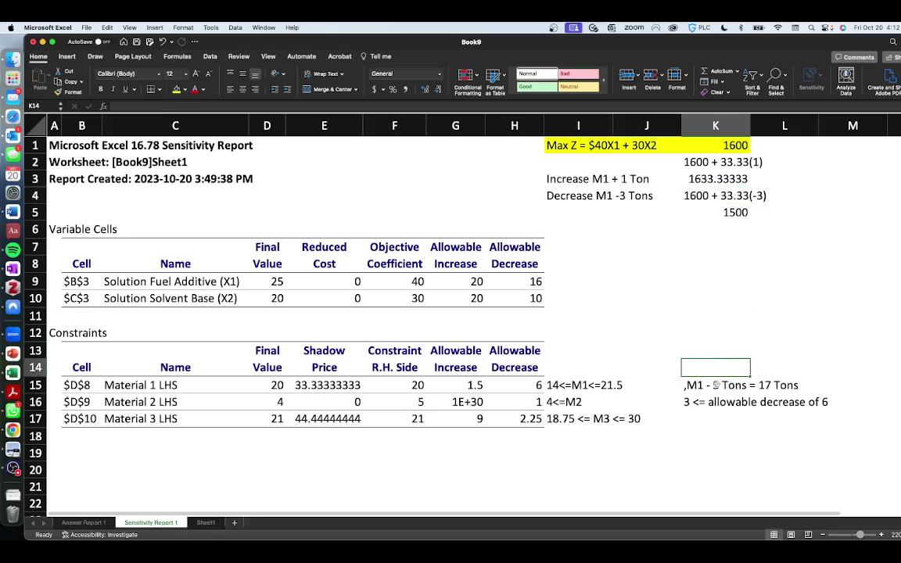
left_click_drag(704, 385, 768, 405)
right_click(736, 395)
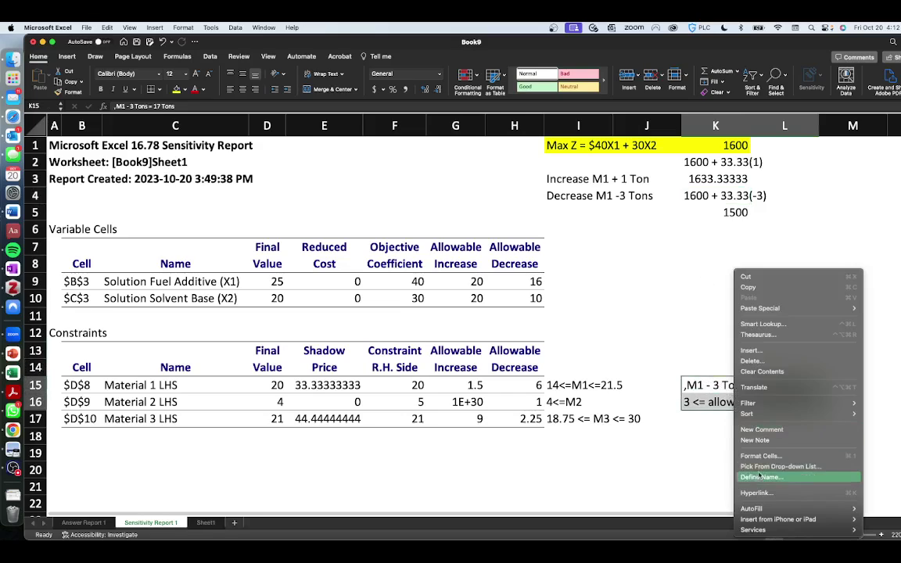
left_click(761, 372)
Write the scenario note "Increase M3+ 5 Tons" in cell K17 beside Material 3's feasibility range
left_click(696, 418)
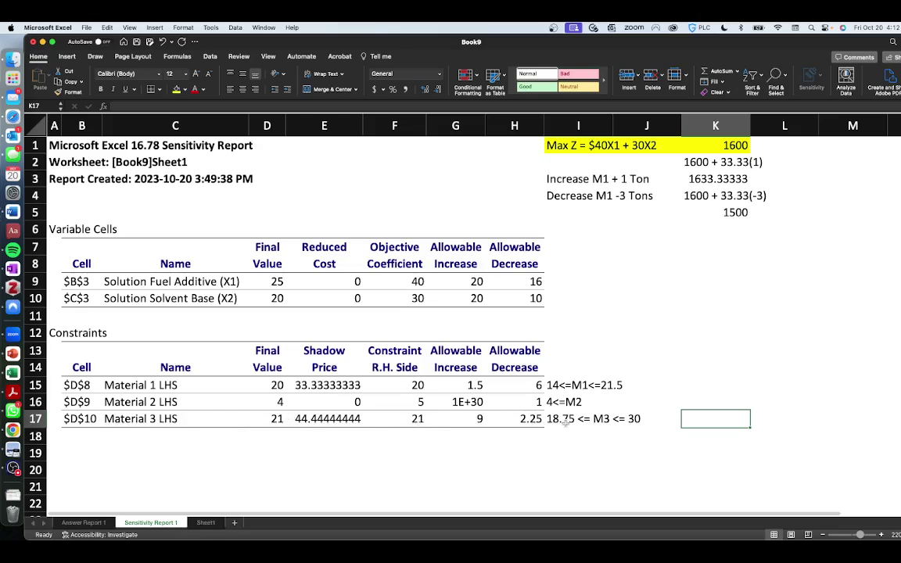
type("Increase")
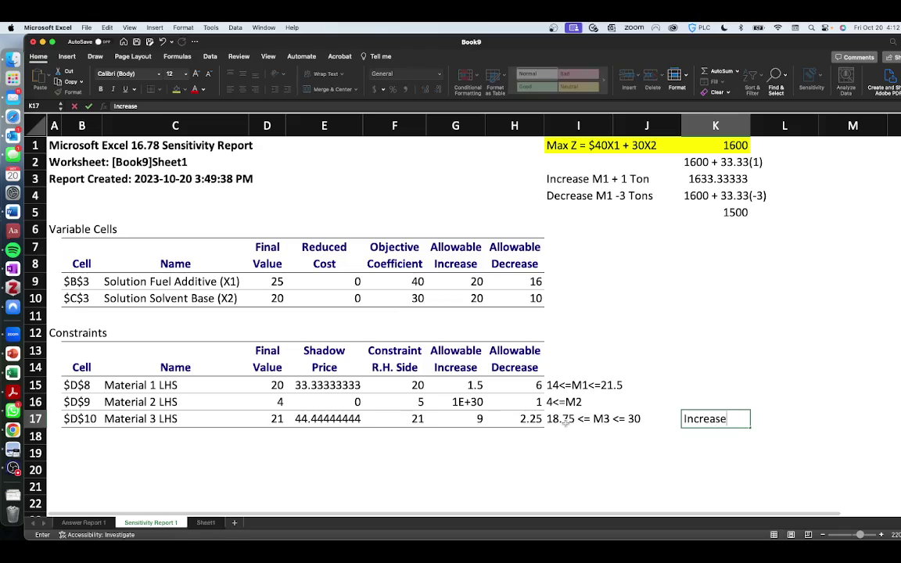
key("BackSpace")
key("BackSpace")
type("se M3+ 5 Tons")
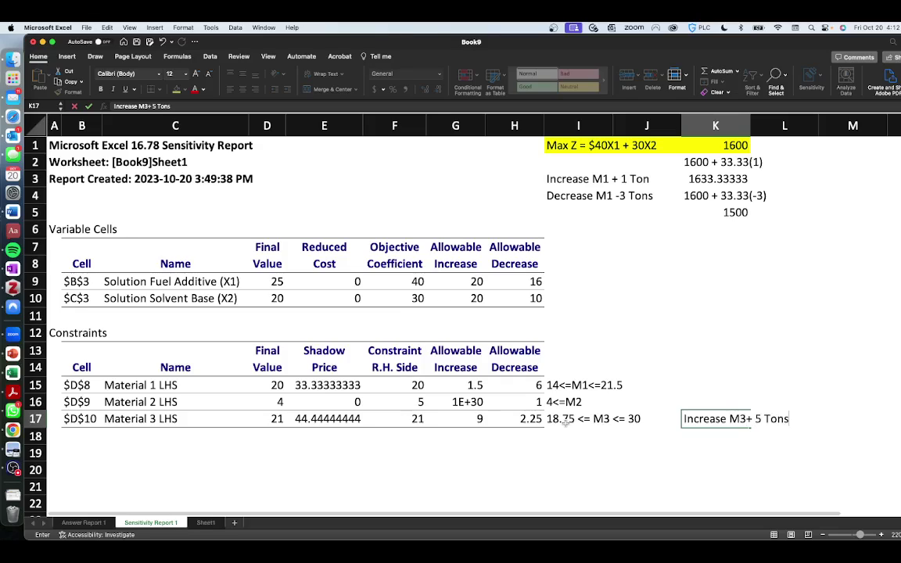
key("Return")
Note the feasibility check "Since 5 <= allowable increase of 9" in cell K18
type("Since5")
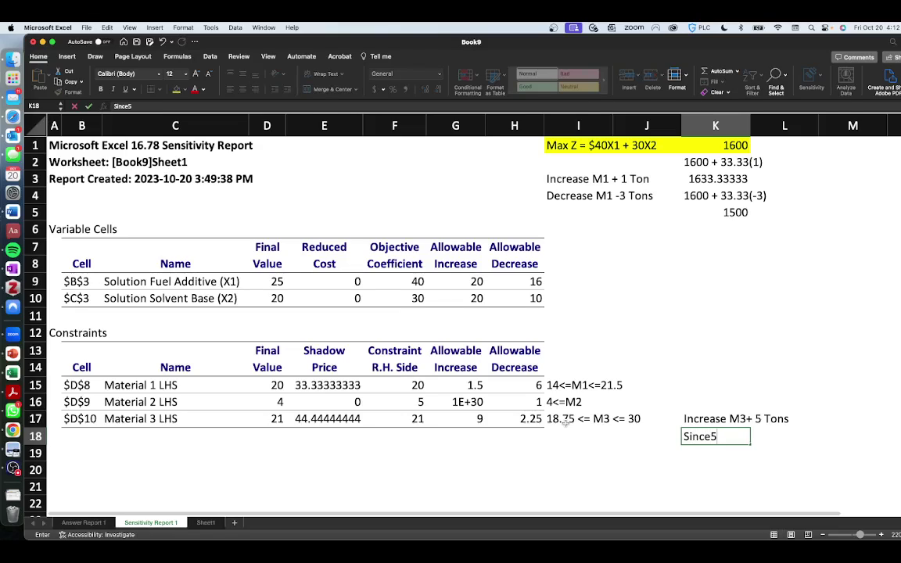
key("BackSpace")
type("5 <= allowable increase ")
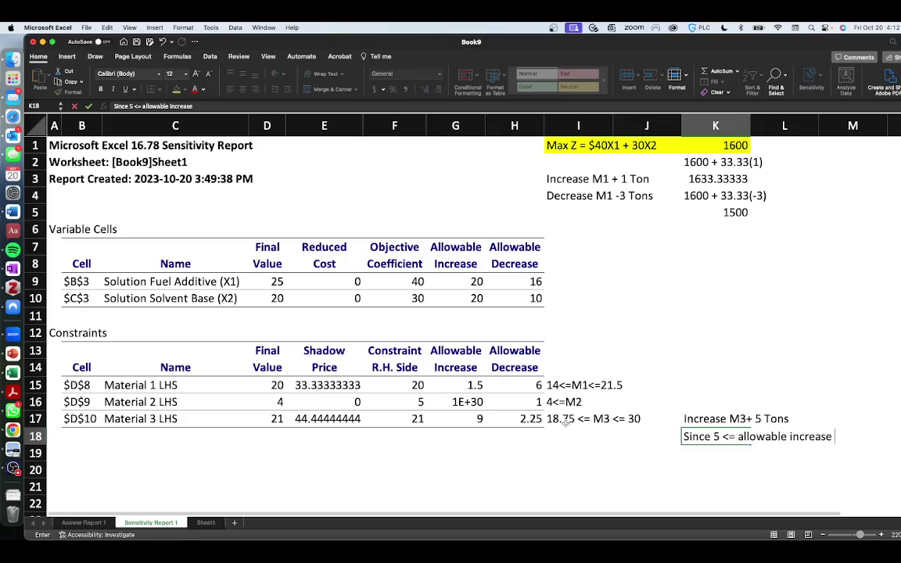
type("of 9")
key("Return")
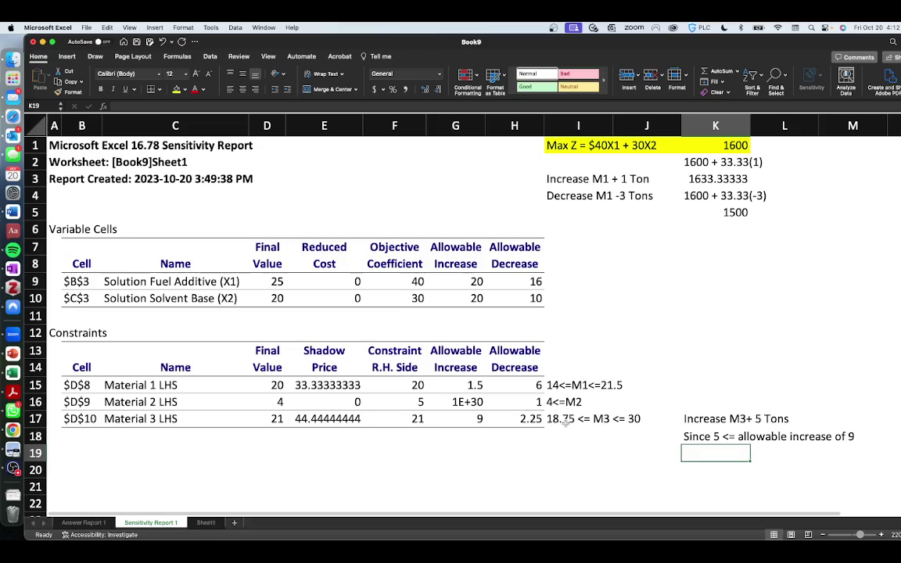
Check Material 3's shadow price in E17 and label the scenario "Increase M3 + 5 Tons" in cell I6
left_click(325, 418)
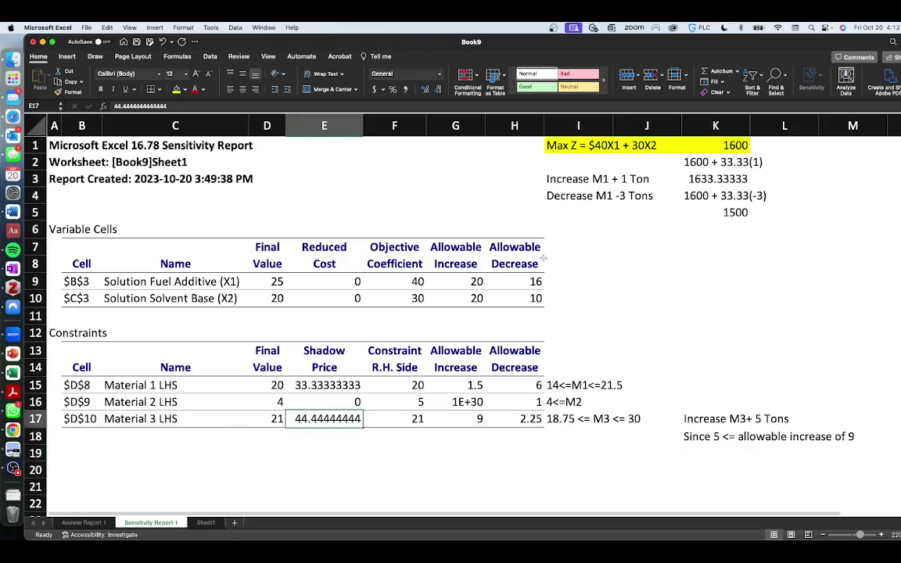
left_click(567, 216)
left_click(569, 225)
type("Increase M3 +")
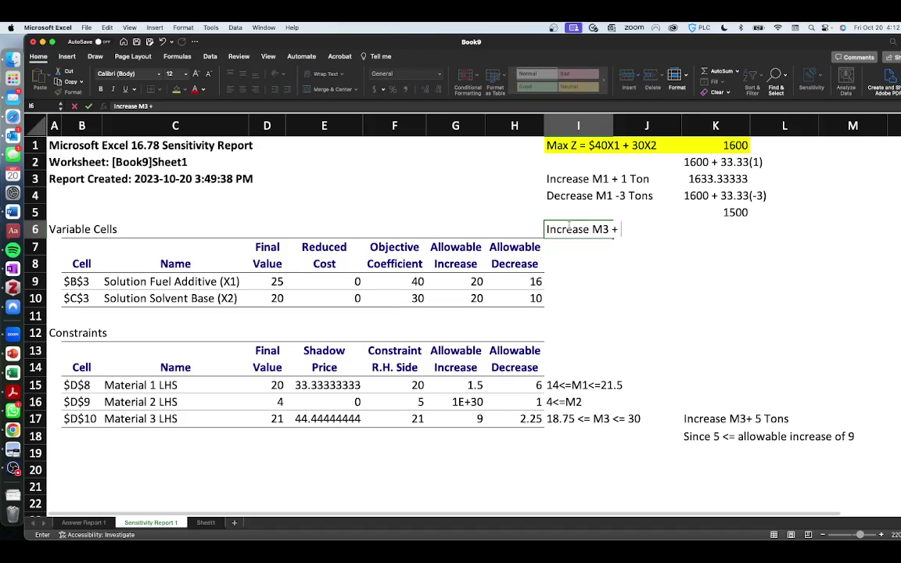
type(" 5 Tons")
key("Tab")
Write the increased-profit calculation "1600 + 44.44(5)" as text in cell K6
key("Tab")
type("1600 +")
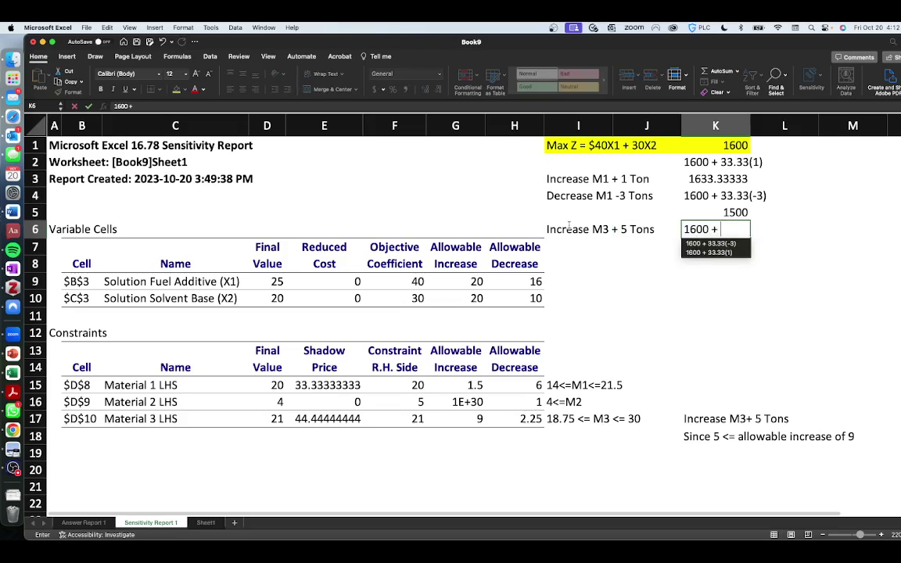
type(" 44")
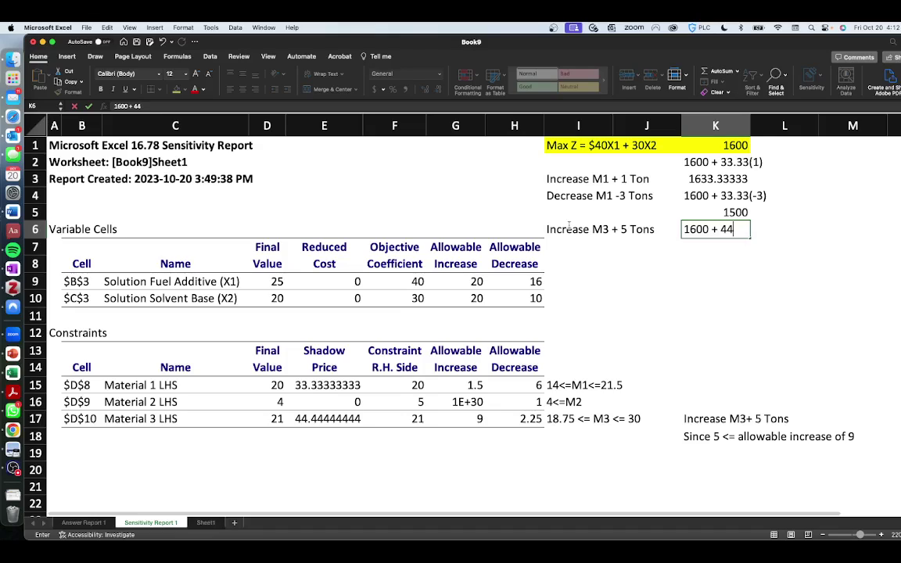
type(".44(5)")
key("Return")
Calculate the increased profit in cell K7 with =1600 +E17*5, and review it against Material 3's constraint right-hand side
key("Up")
key("Right")
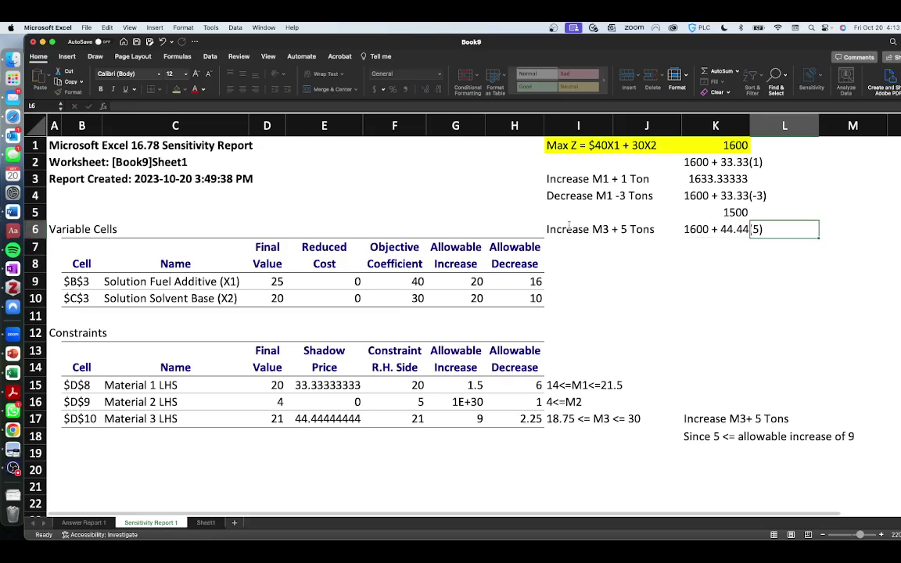
key("Right")
key("Left")
key("Left")
key("Down")
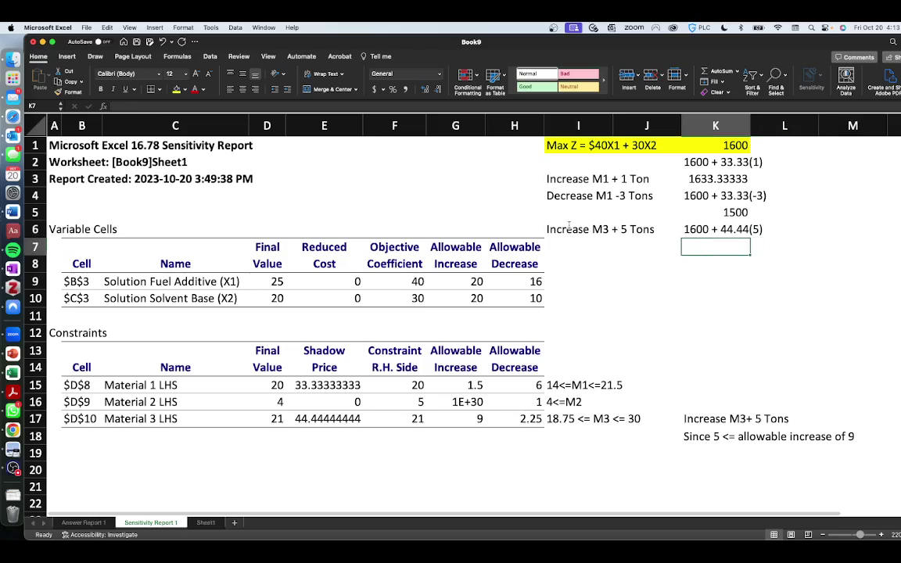
type("=1600")
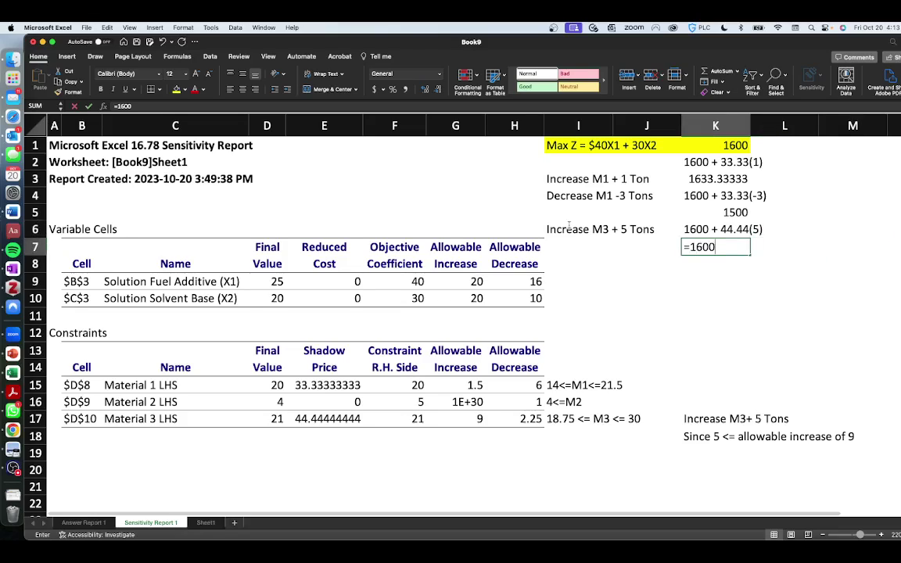
type(" +")
left_click(344, 417)
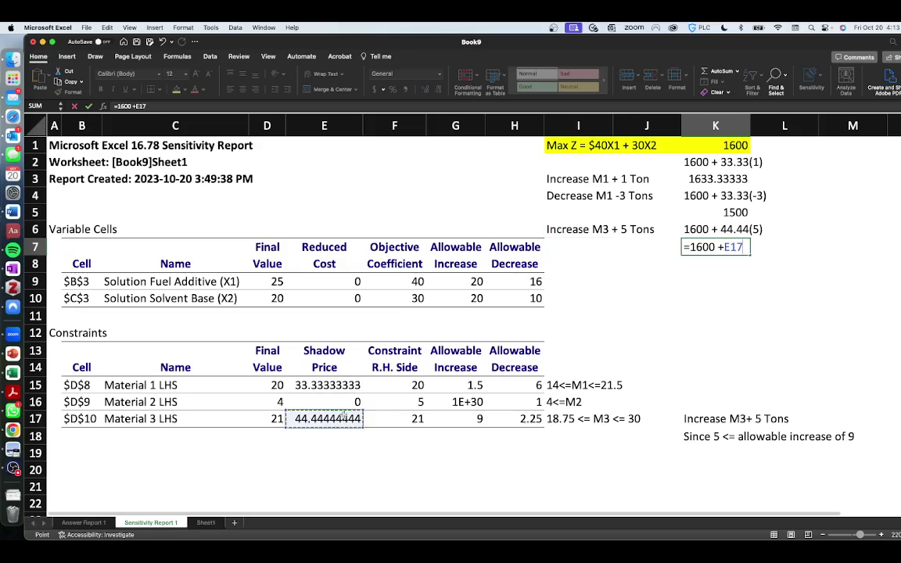
type("*5")
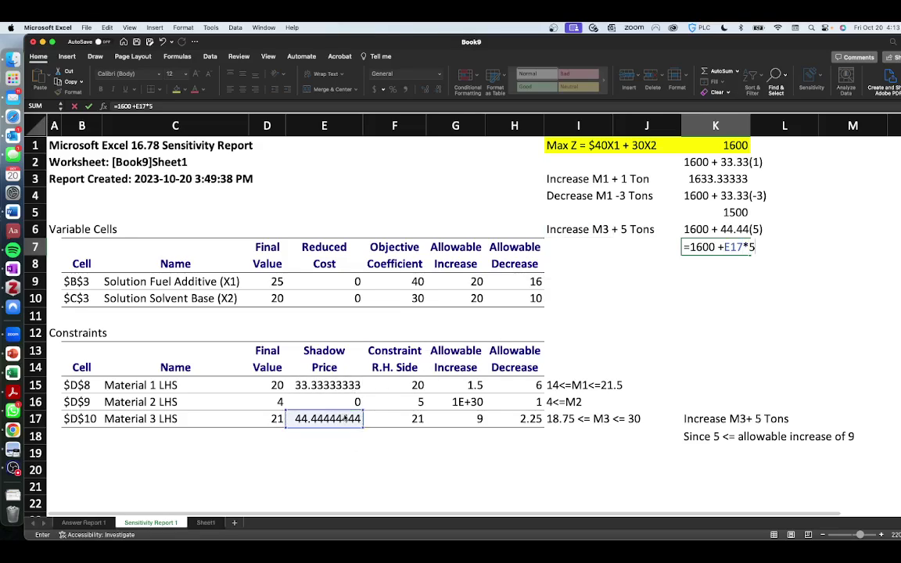
key("Return")
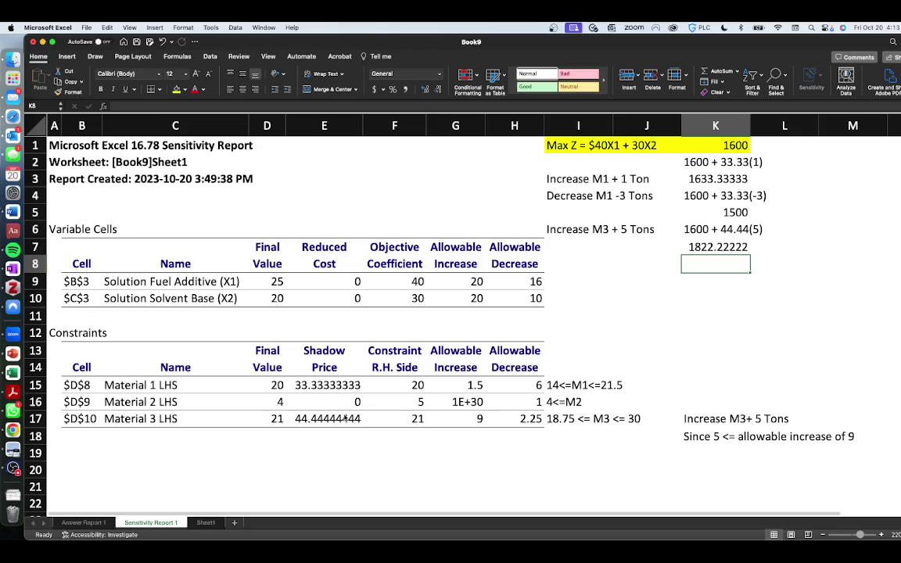
left_click(712, 247)
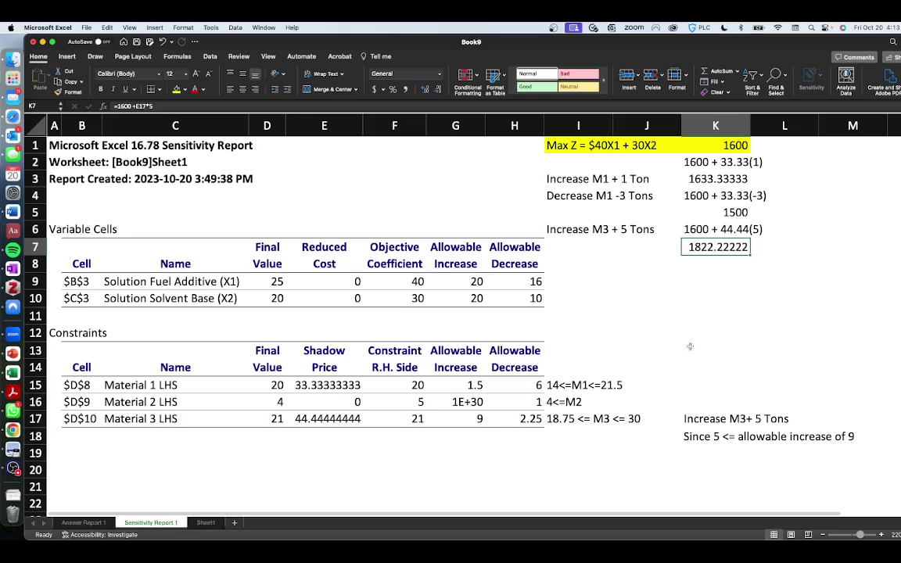
left_click(418, 420)
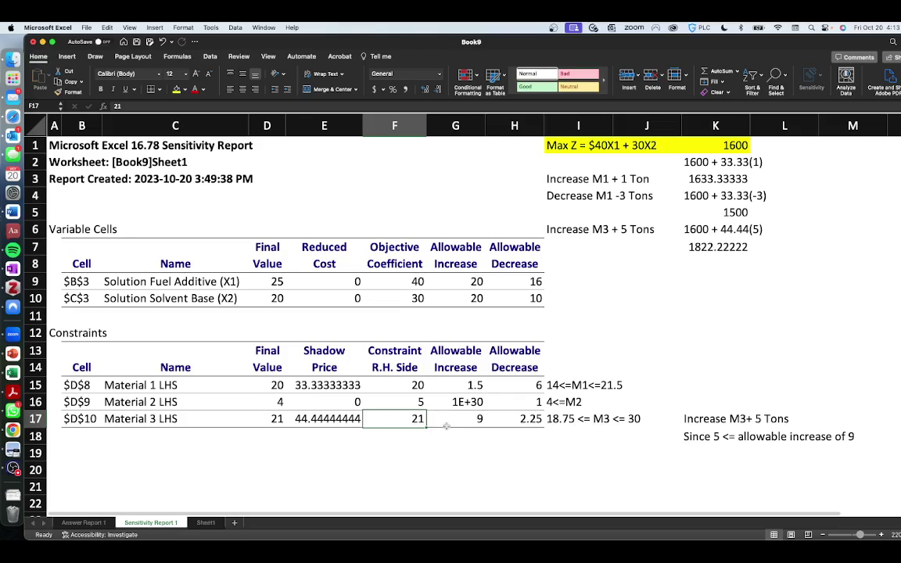
Clear the 5-ton increase notes from cells K17:L18
left_click(589, 281)
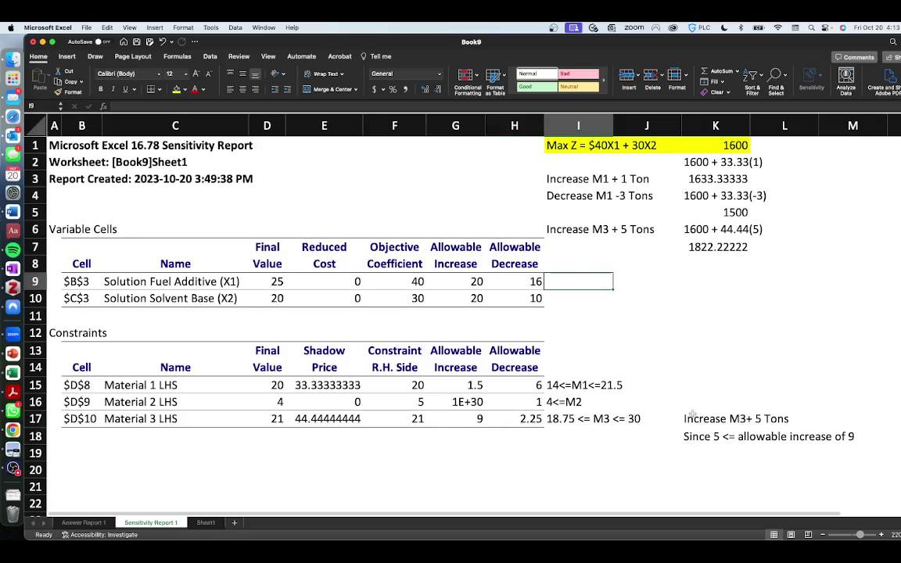
left_click_drag(708, 419, 749, 443)
right_click(720, 443)
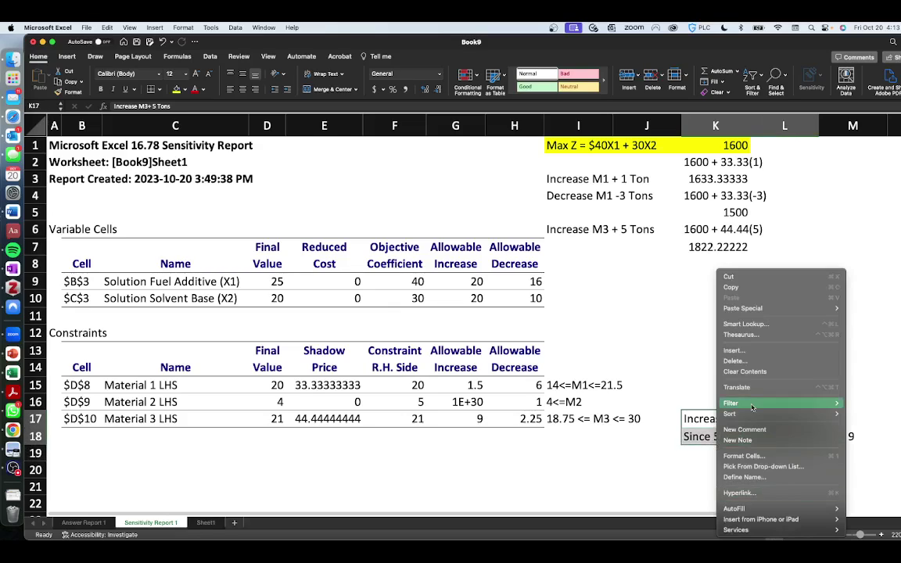
left_click(746, 372)
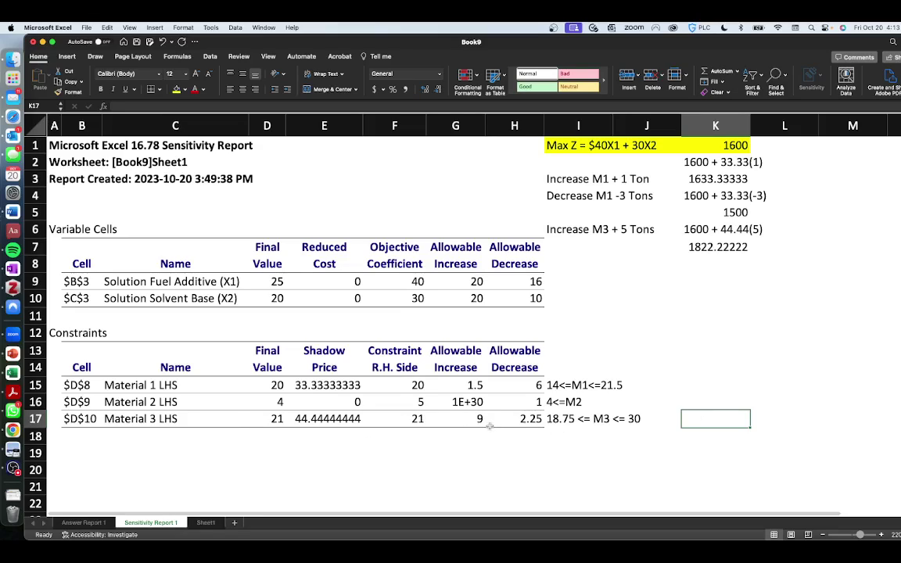
Write "Decrease M3 - 3 Tons" in cell K17 and "Since 3 > allowable decrease of 2.25" in cell K18
type("Decrease M3")
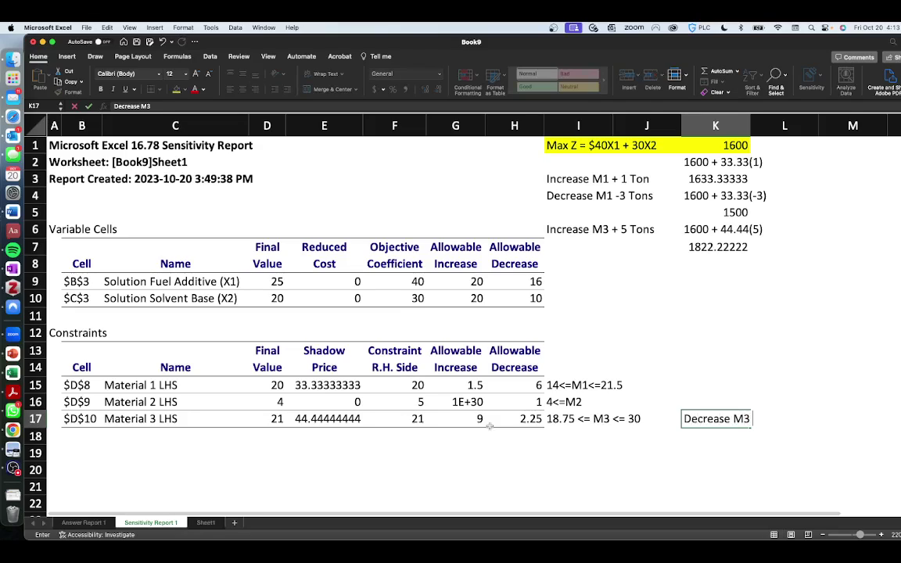
type(" - 3 Tons")
key("Return")
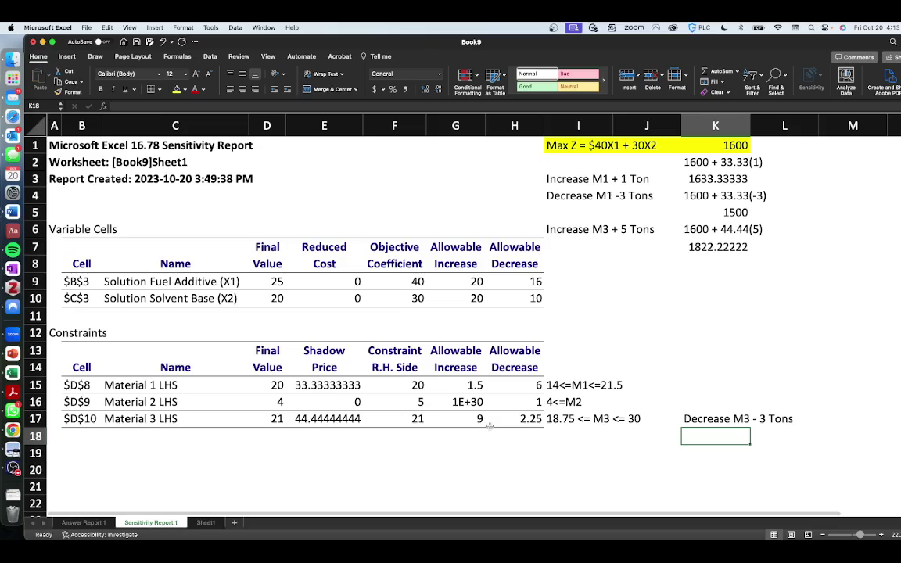
type("Since")
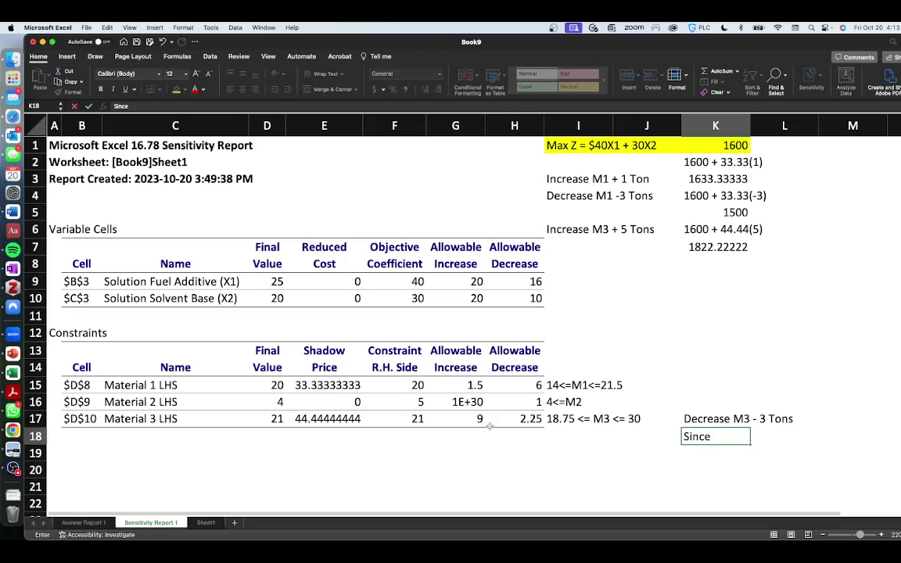
type(" 3 > allowable decrease of 2.25")
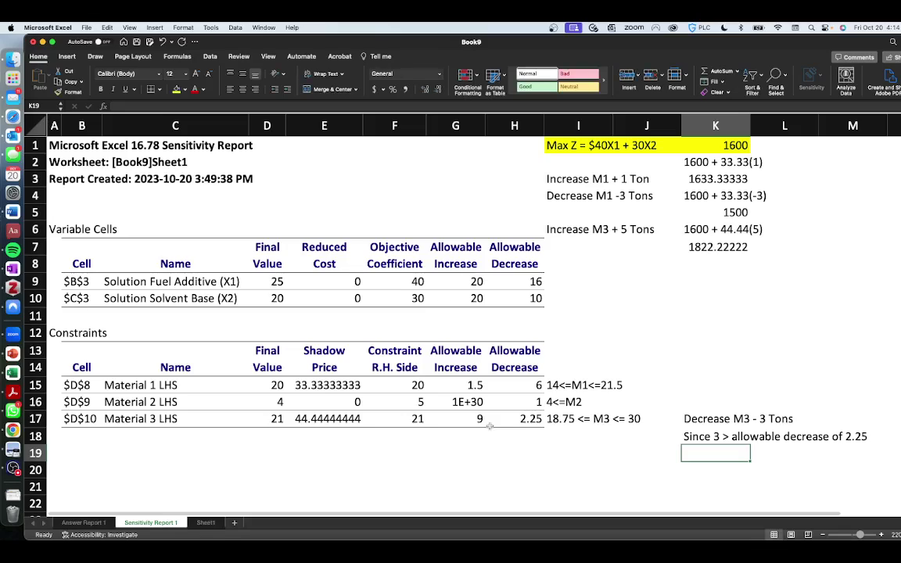
Review Material 3's shadow price and allowable decrease, and clear the 3-ton decrease notes from cells K16:M18
left_click(318, 418)
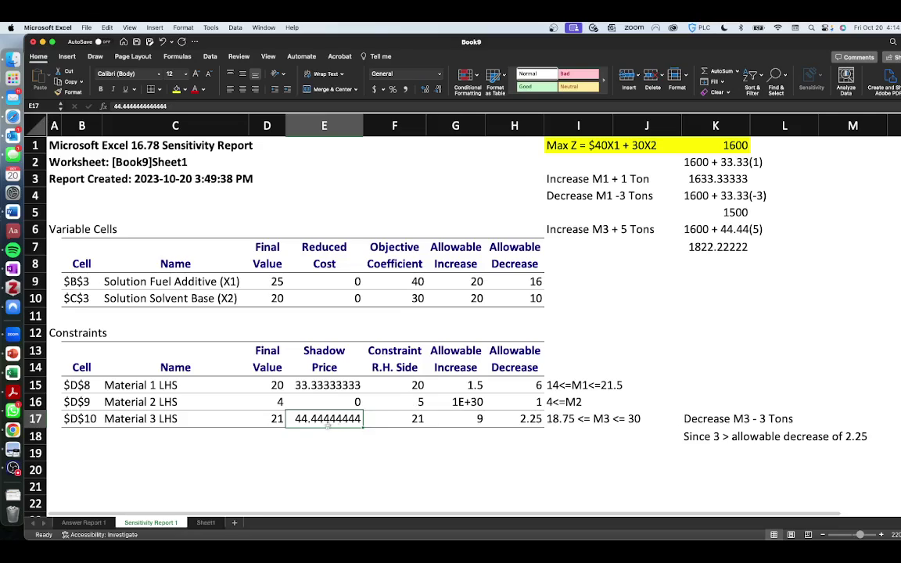
left_click(509, 420)
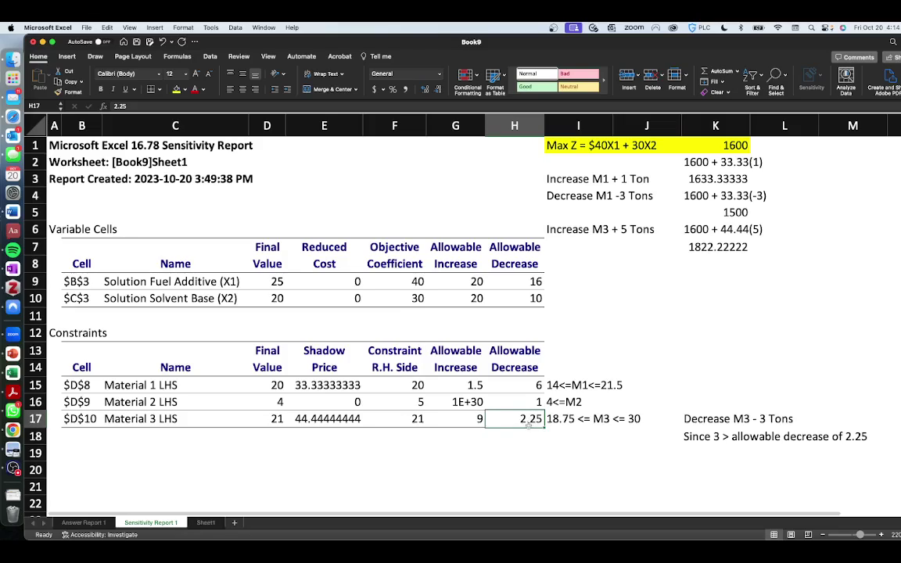
left_click(716, 437)
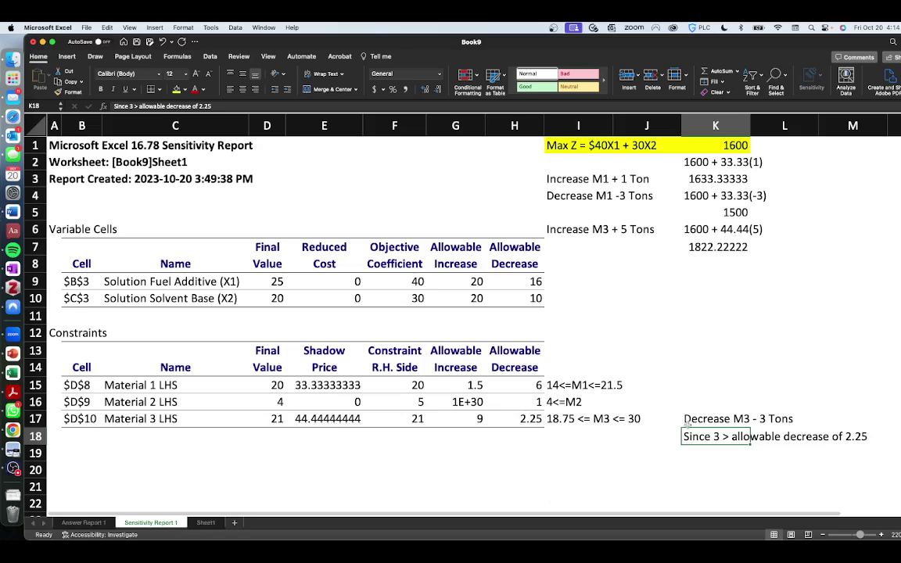
left_click_drag(687, 404, 831, 443)
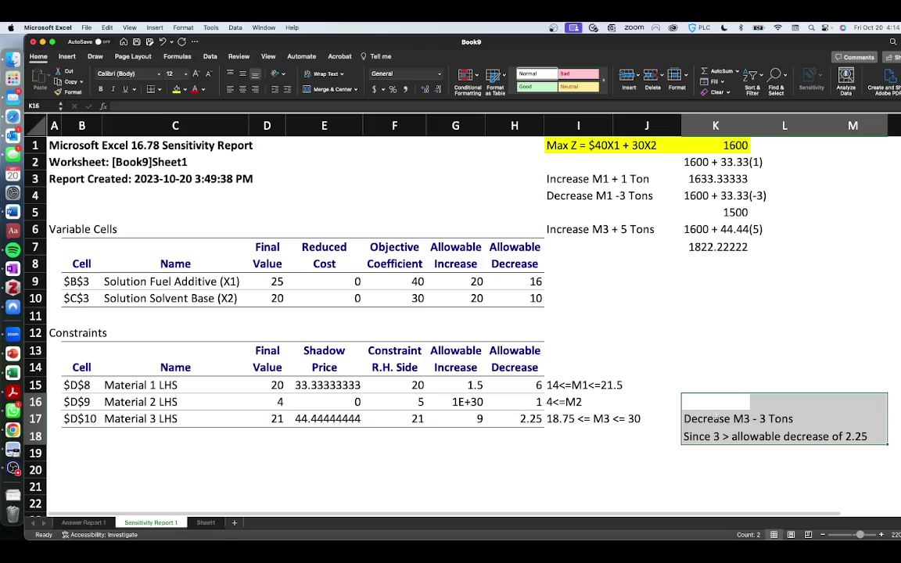
right_click(709, 432)
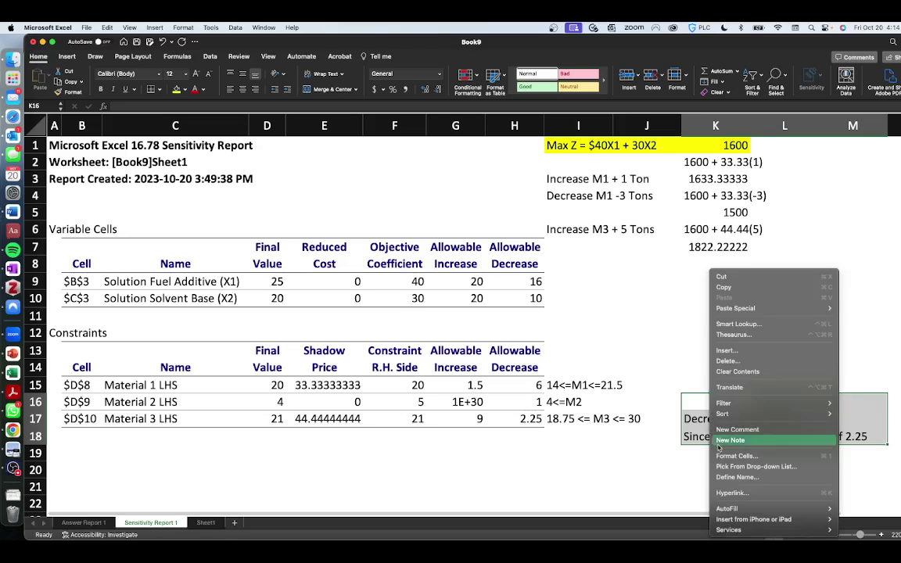
left_click(771, 371)
Write the scenario note "Decrease M3 -2 Tons" in cell K17
left_click(699, 418)
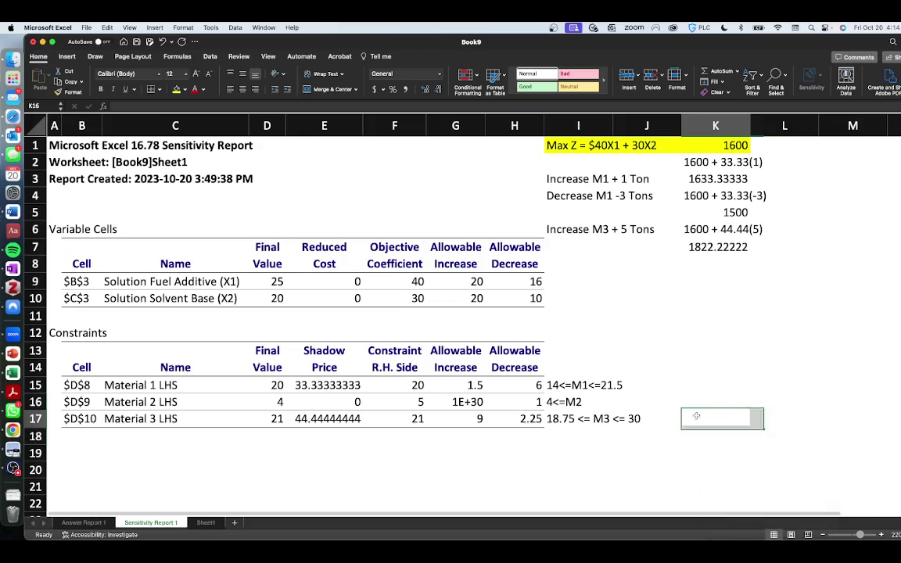
type("Decrease M3")
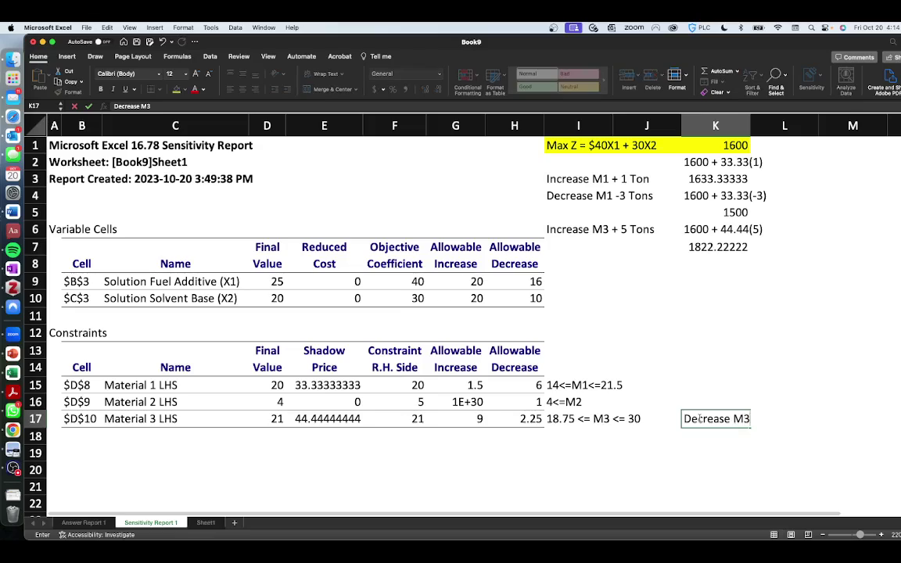
type(" -2 Tons")
key("Return")
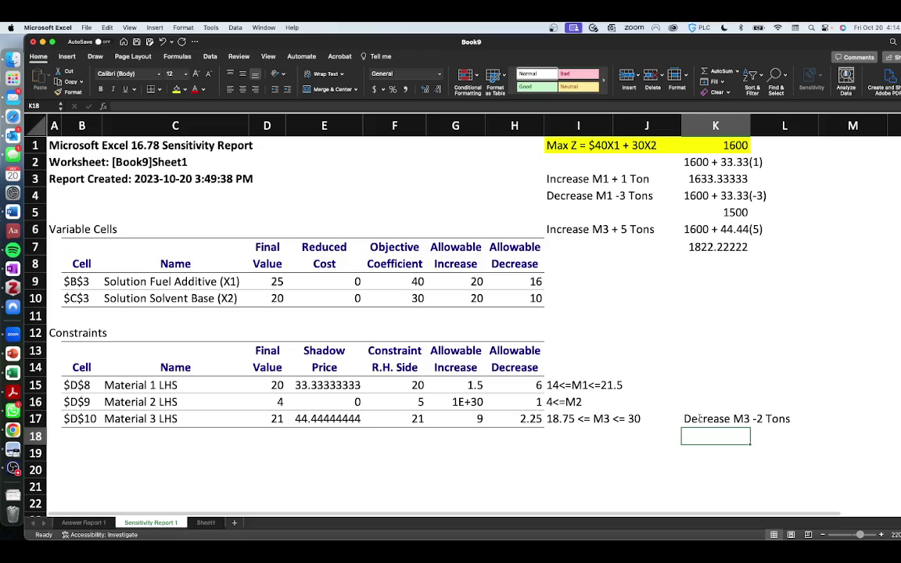
Write the justification "Since 2 <= allowable decrease of 2.25" in cell K18
type("W")
key("BackSpace")
type("Since 2 <=")
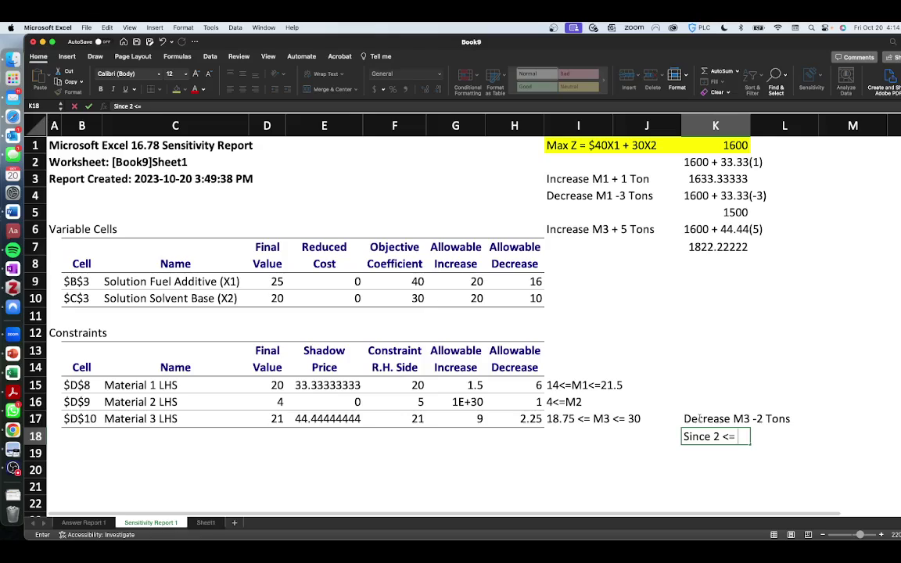
type(" allowabou")
key("BackSpace")
key("BackSpace")
key("BackSpace")
type("ble decreasze")
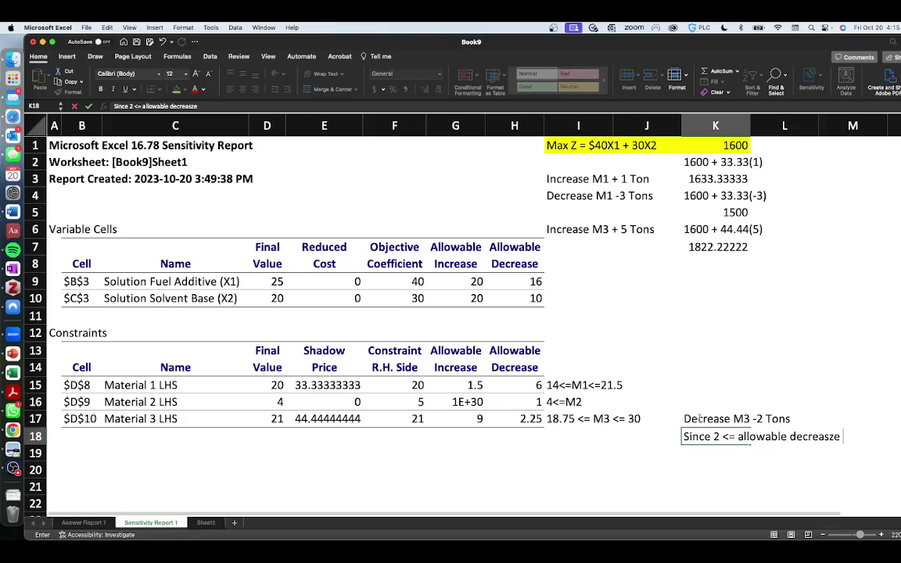
key("BackSpace")
key("BackSpace")
type("e of 2.25")
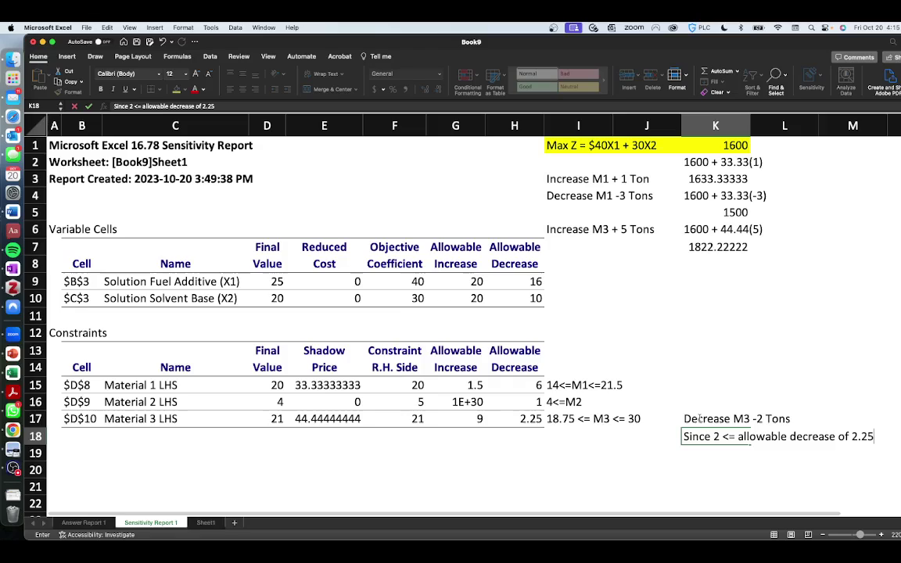
key("Return")
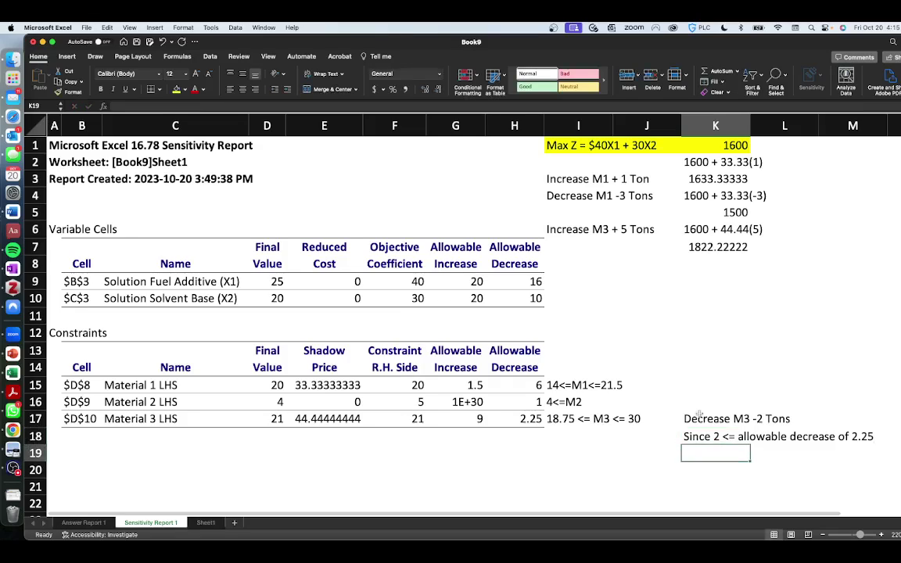
Label cell I9 "Decrease M3 - 2 Tons" beneath the earlier material-change scenarios
left_click(590, 281)
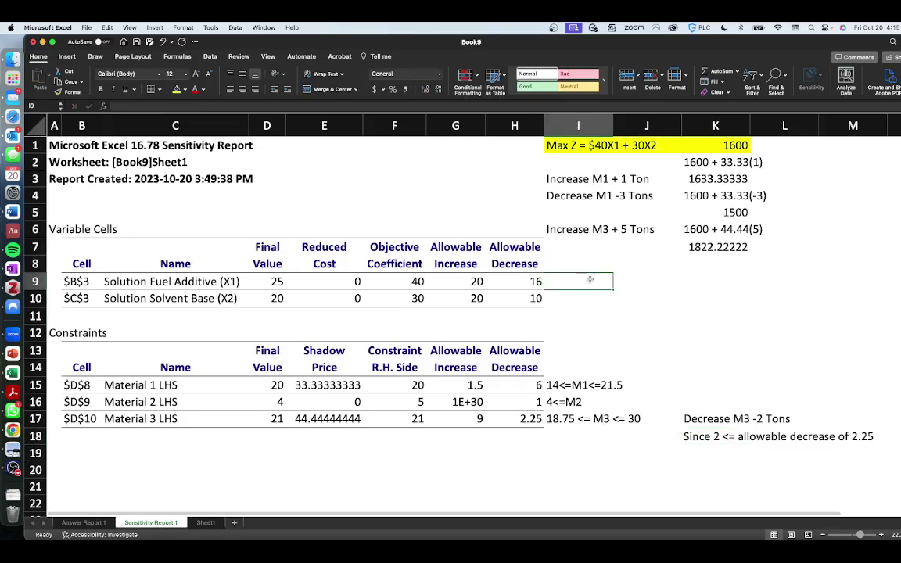
type("Decrease")
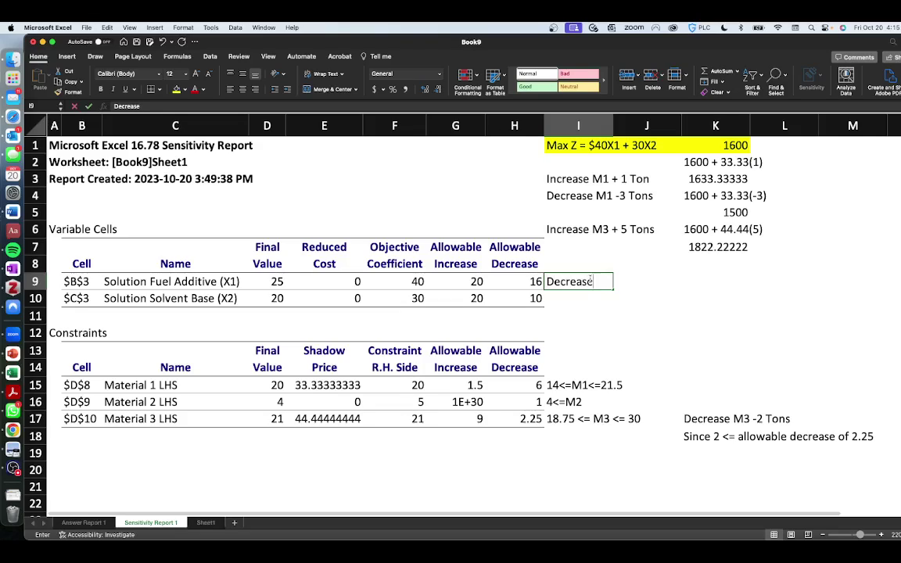
type(" M3 =")
key("BackSpace")
type("-")
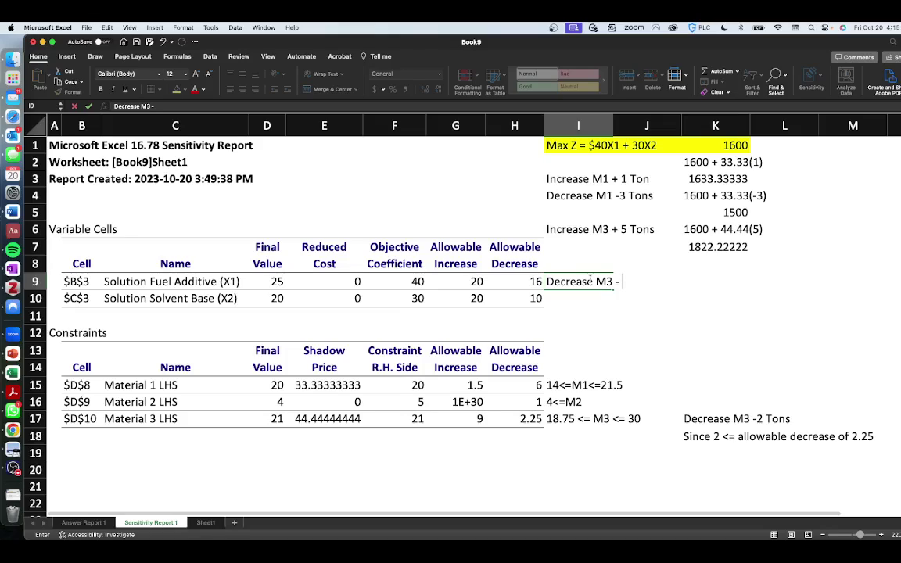
type(" 2 Tons")
key("Tab")
Write the profit expression "1600 + 44.44(-2)" as text in cell K9
key("Tab")
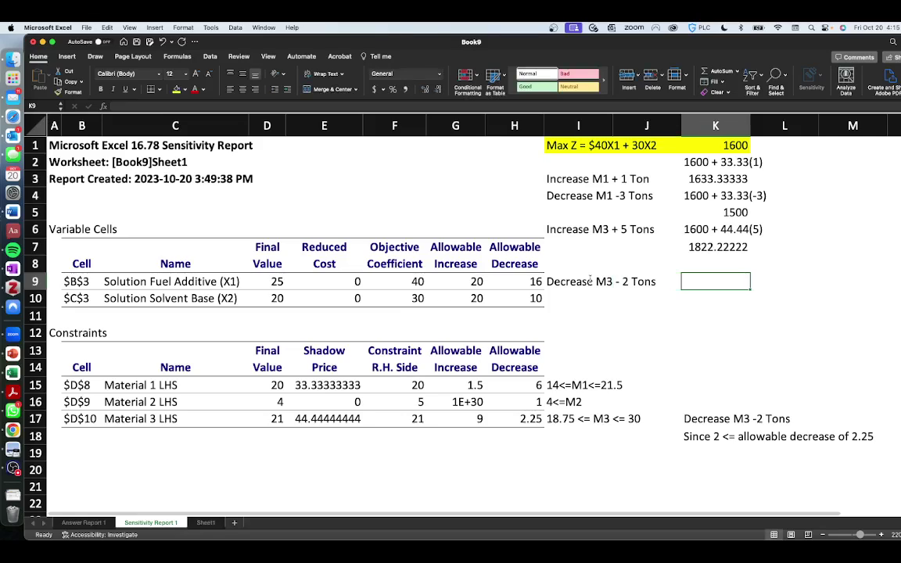
type("16")
key("BackSpace")
key("BackSpace")
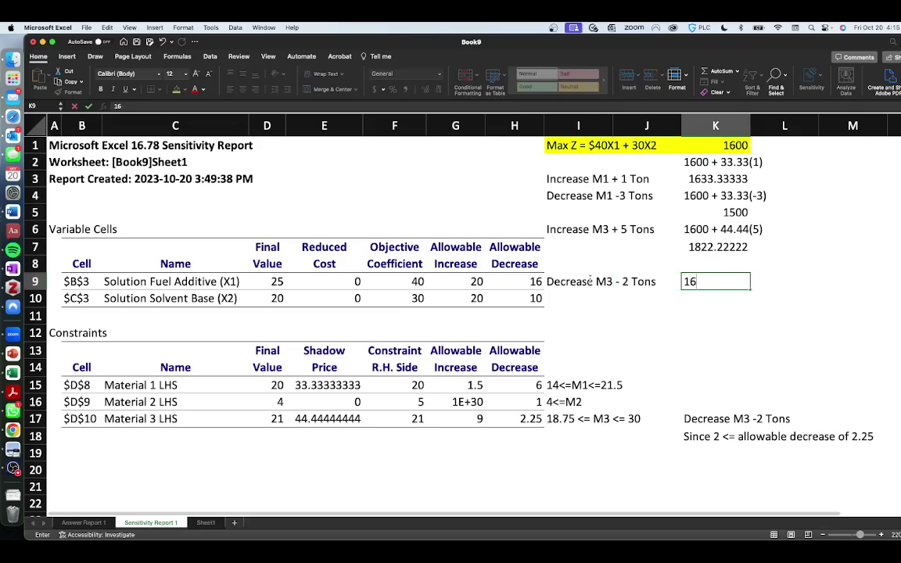
key("BackSpace")
key("BackSpace")
type("00 + 44.44")
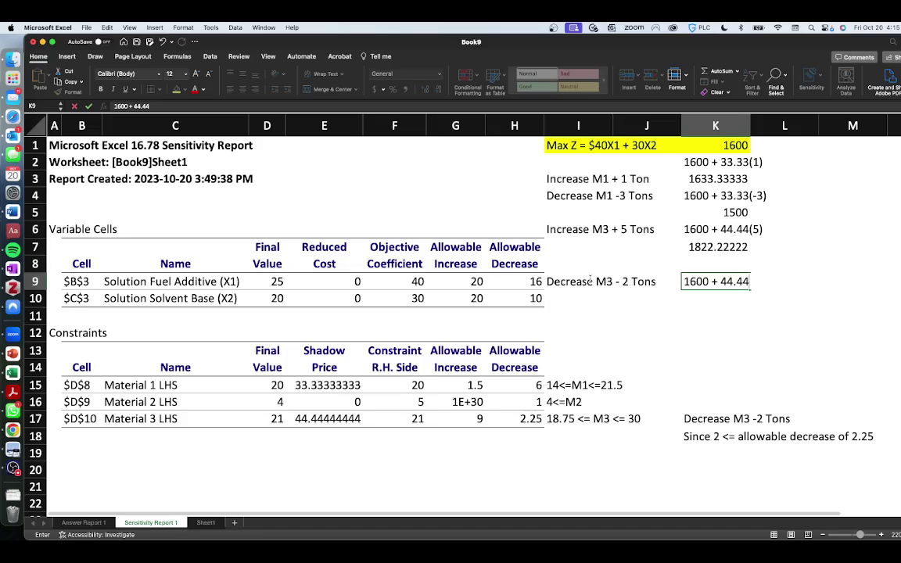
type("(-2)")
key("Return")
Calculate the resulting profit in K10 as 1600 plus Material 3's shadow price in E17 multiplied by -2
type("=1600+")
left_click(340, 420)
type("*(-2")
key("Return")
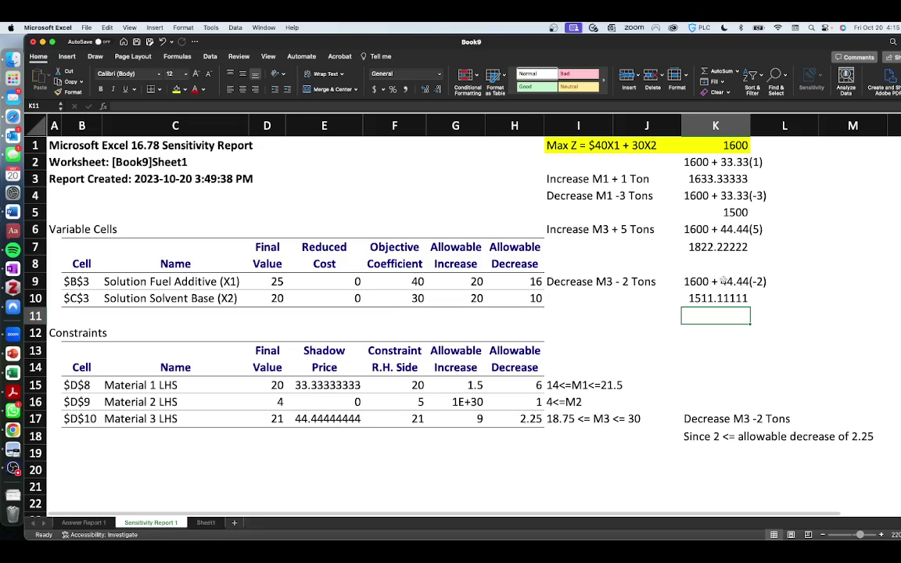
Compare Material 3's shadow price with the profit expressions for the 2-ton decrease and the 5-ton increase
left_click(319, 419)
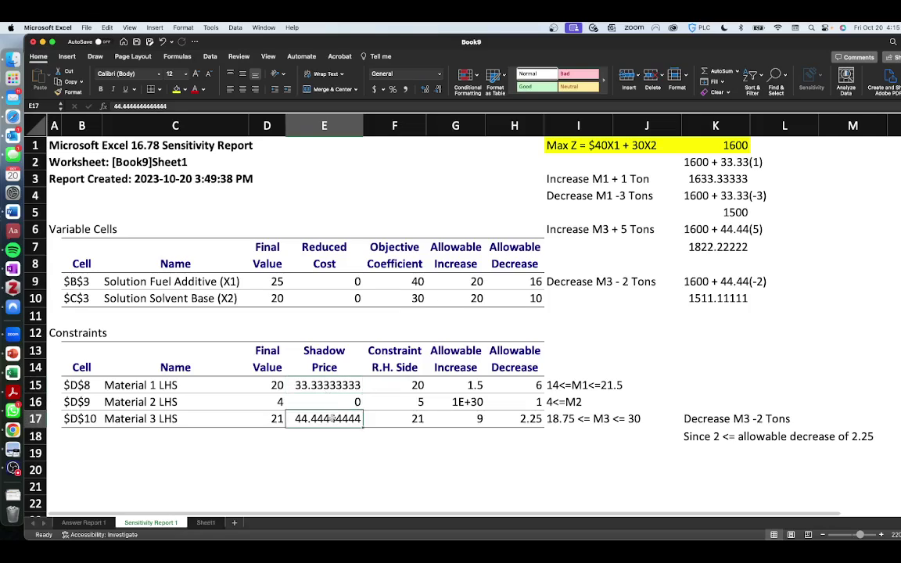
left_click(702, 282)
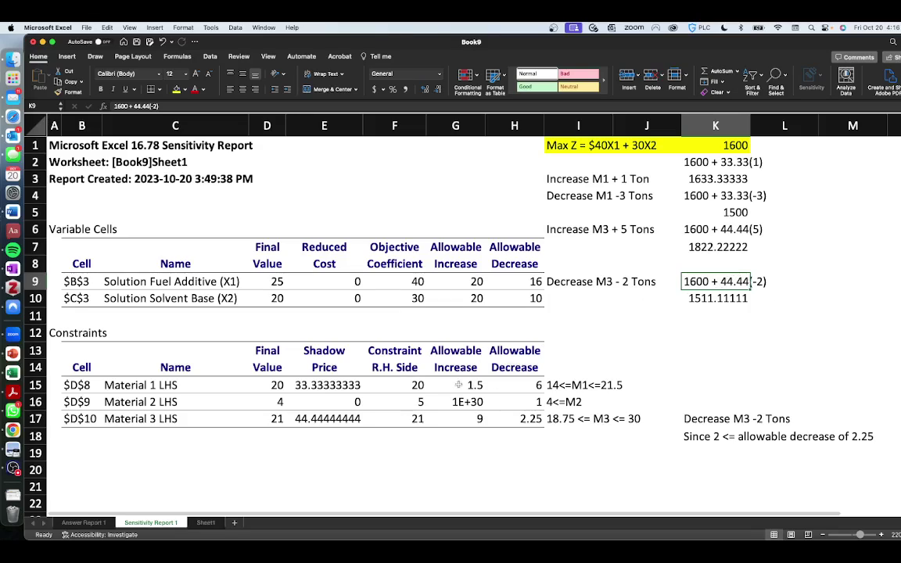
left_click(309, 418)
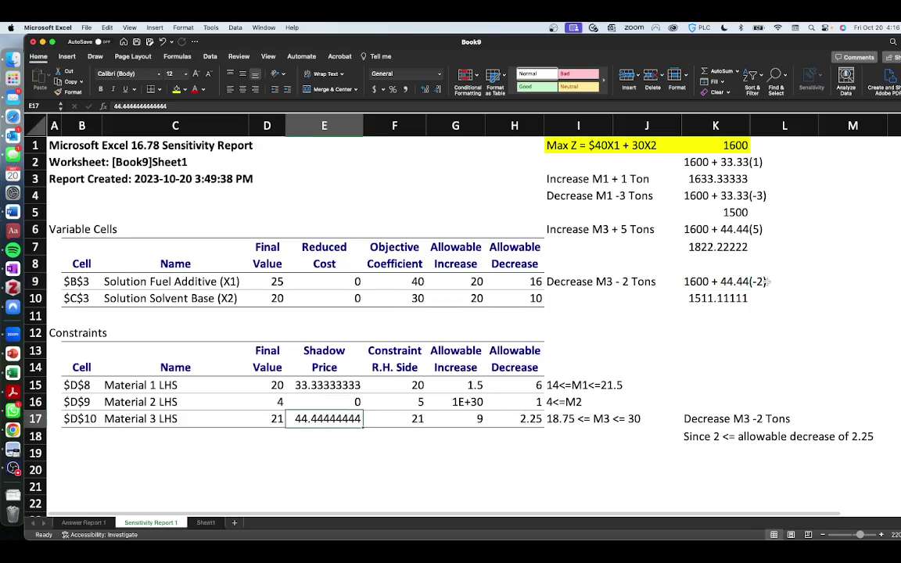
left_click(748, 281)
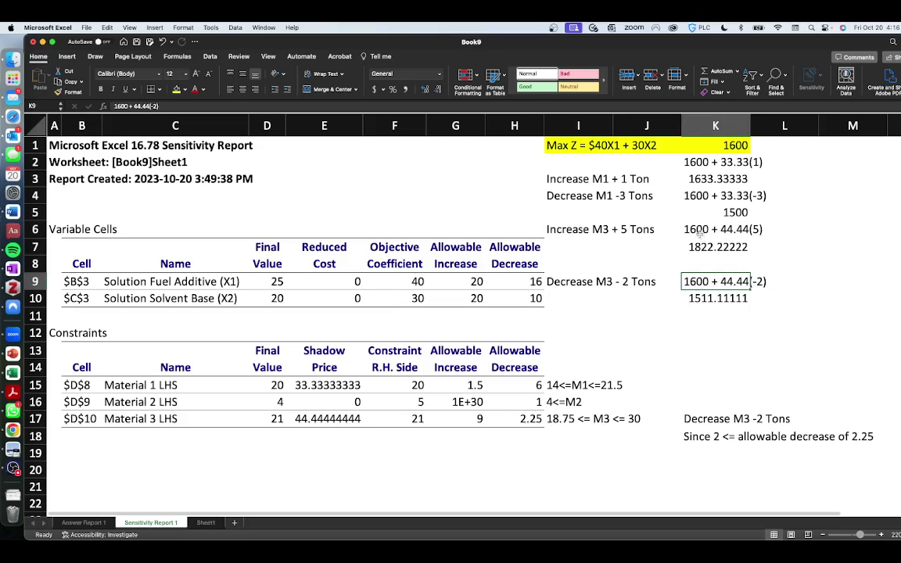
left_click(700, 233)
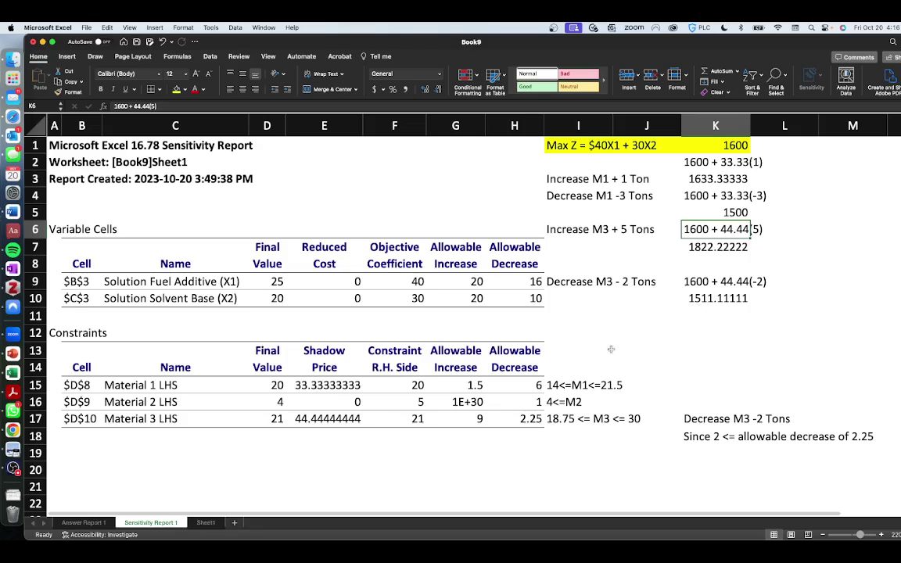
Examine Material 2's shadow price, final value and constraint right-hand side in the sensitivity report
left_click(345, 402)
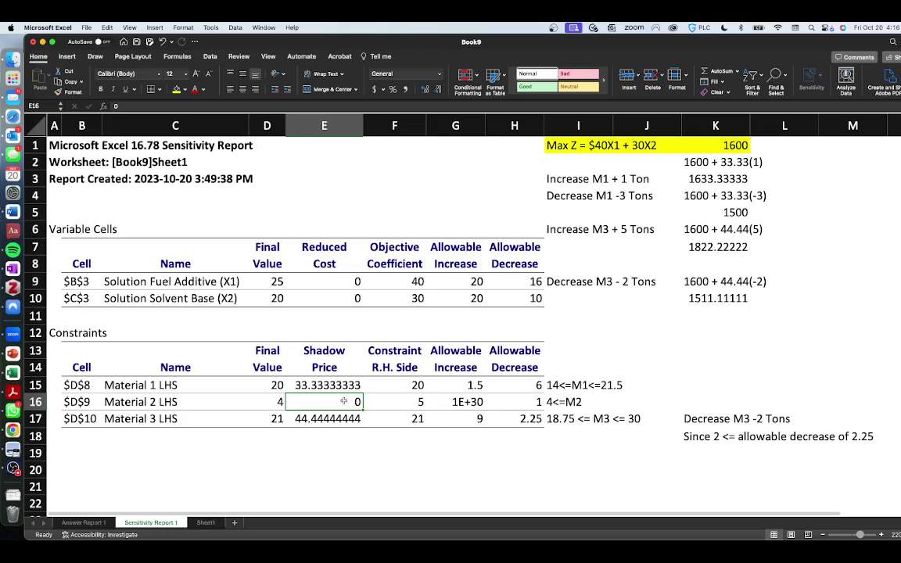
left_click(278, 402)
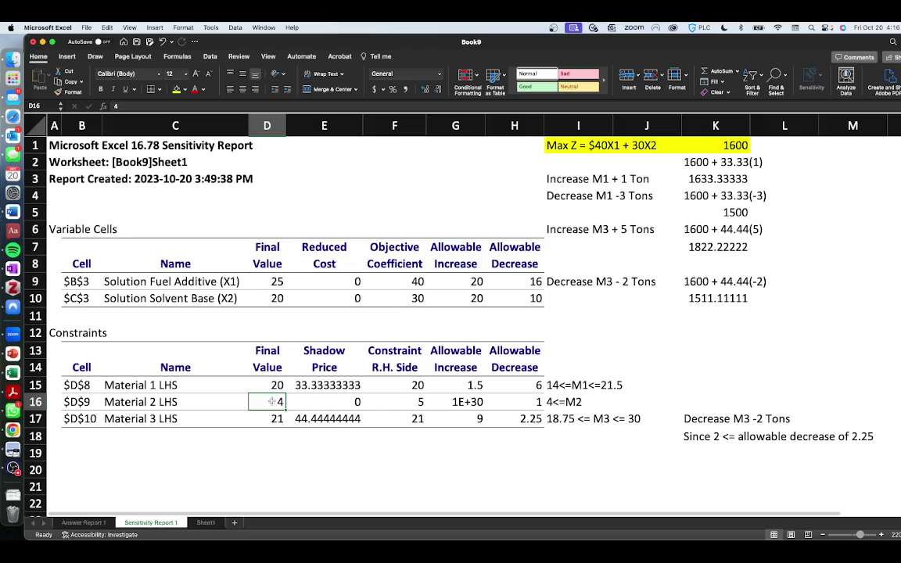
left_click(412, 401)
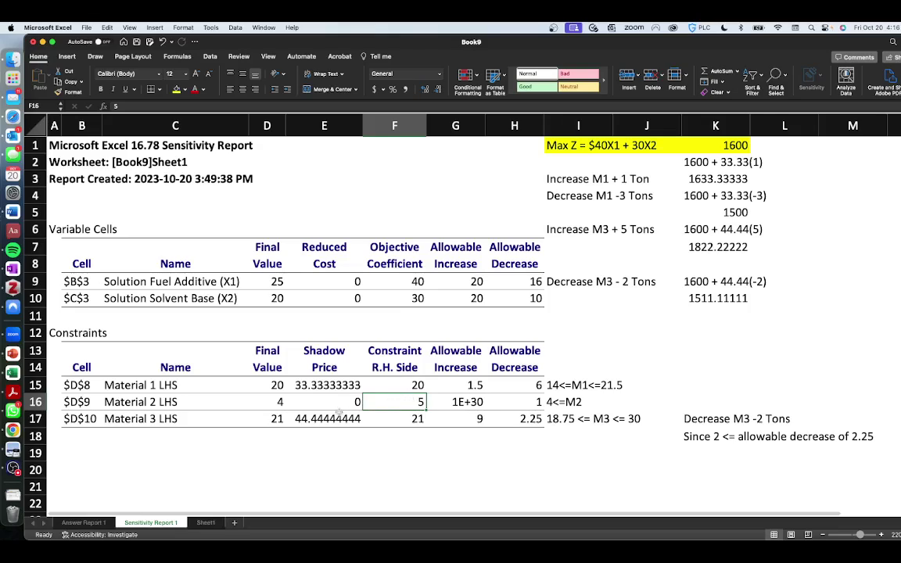
left_click(274, 401)
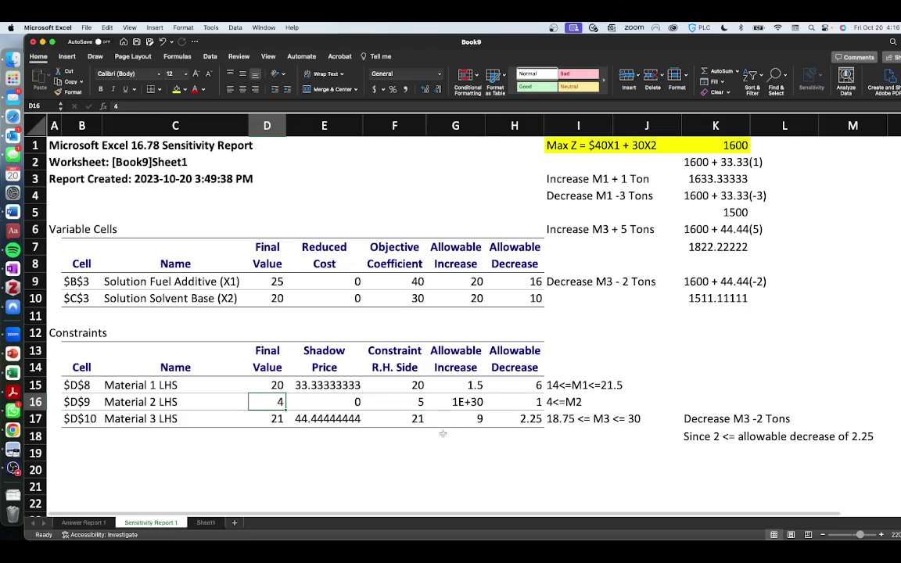
key("Right")
key("Right")
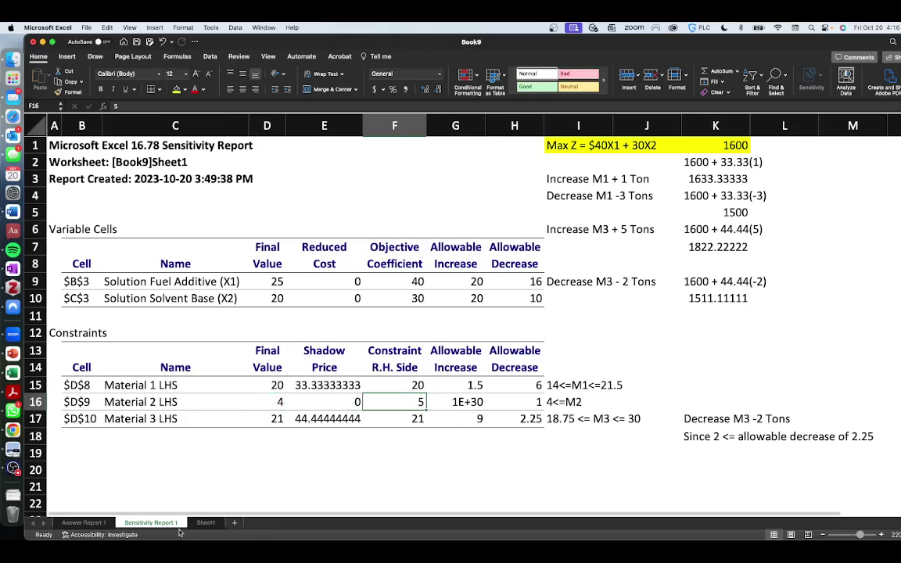
Check Material 2's binding status and slack in Answer Report 1 and its left-hand-side usage on Sheet1
left_click(84, 523)
left_click(444, 429)
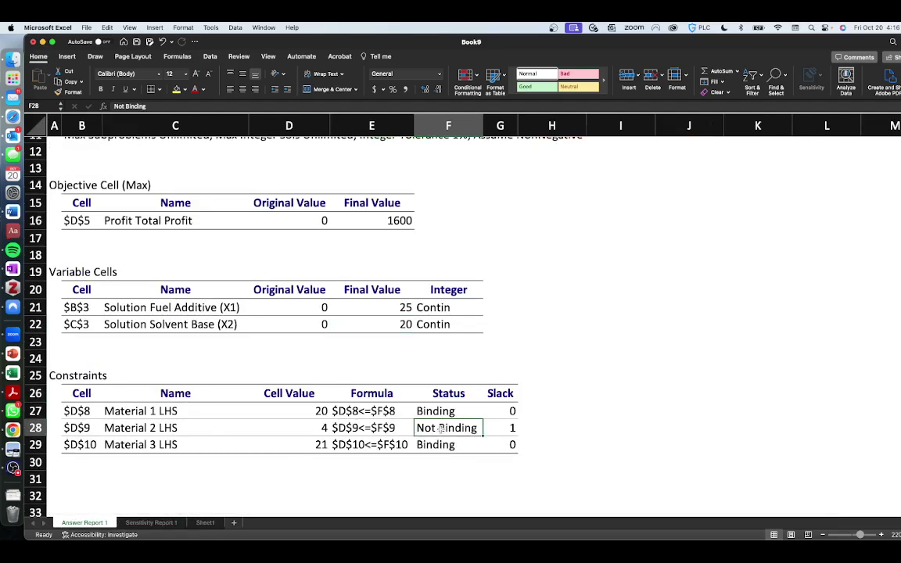
key("Right")
key("Right")
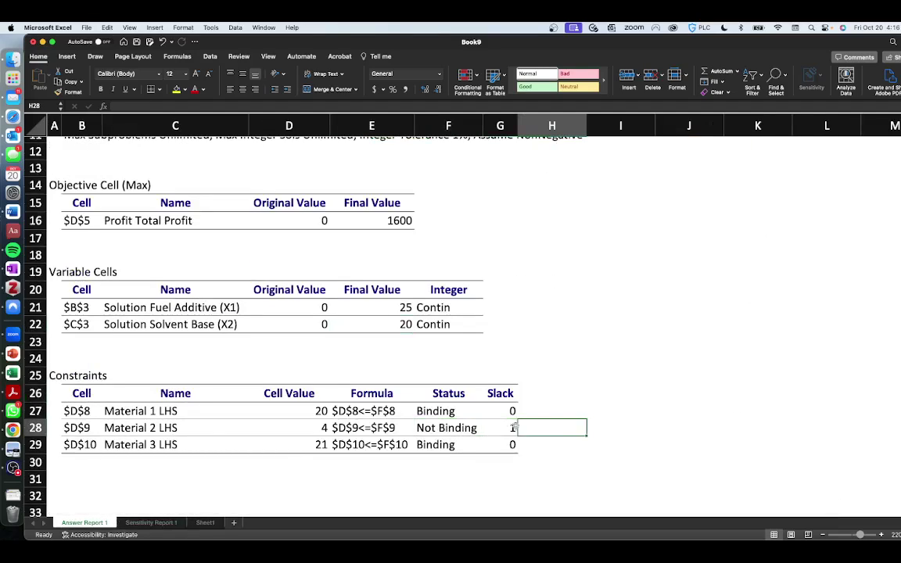
key("Left")
key("Left")
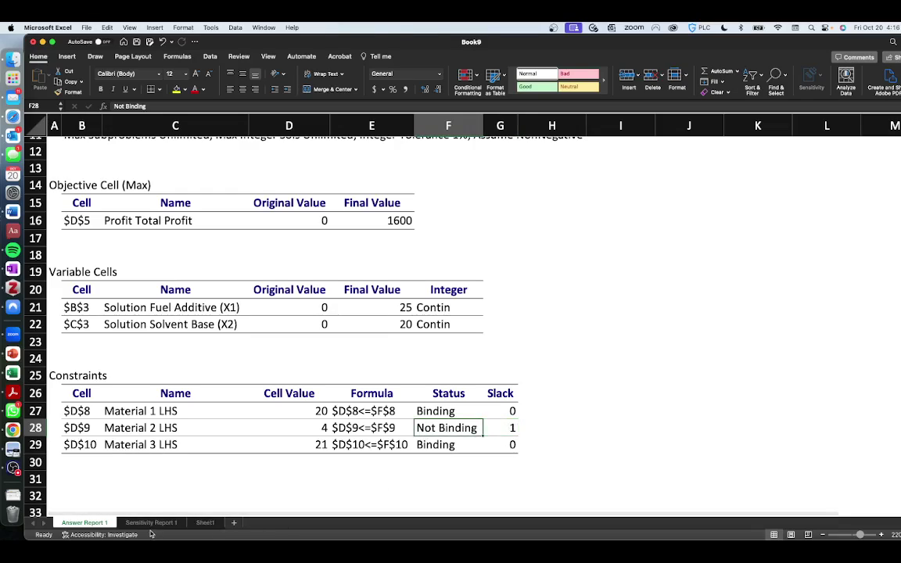
left_click(206, 523)
left_click(318, 266)
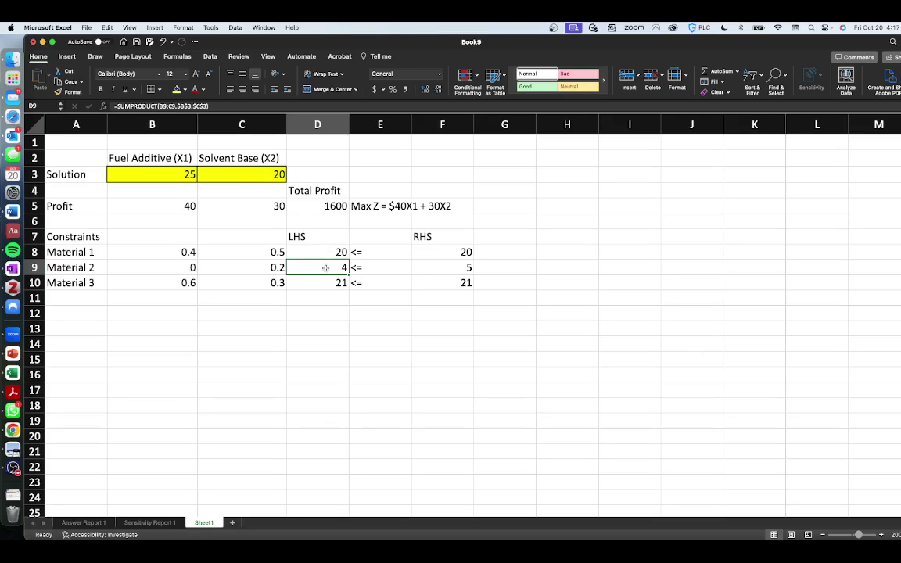
Return to Sensitivity Report 1 and review Material 2's shadow price against its allowable decrease
left_click(148, 523)
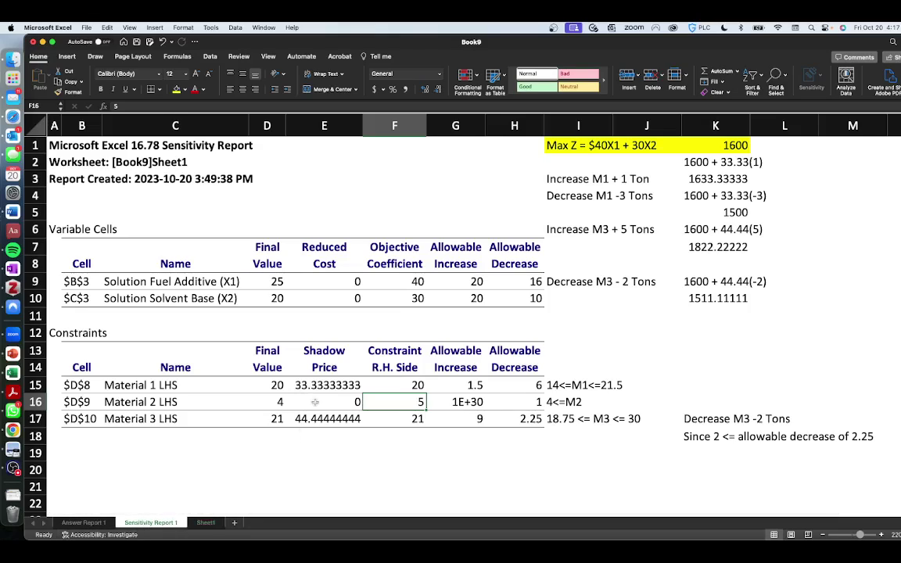
left_click(315, 402)
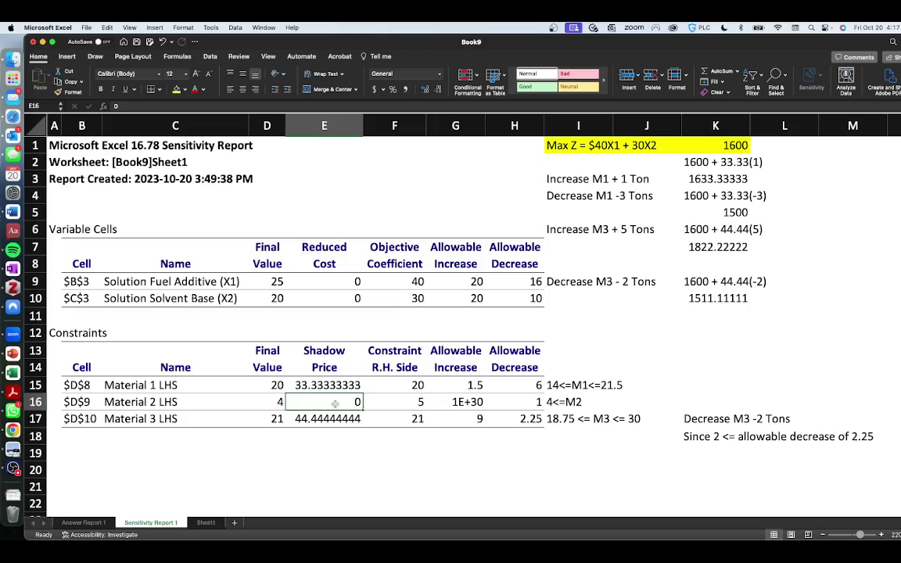
left_click(526, 403)
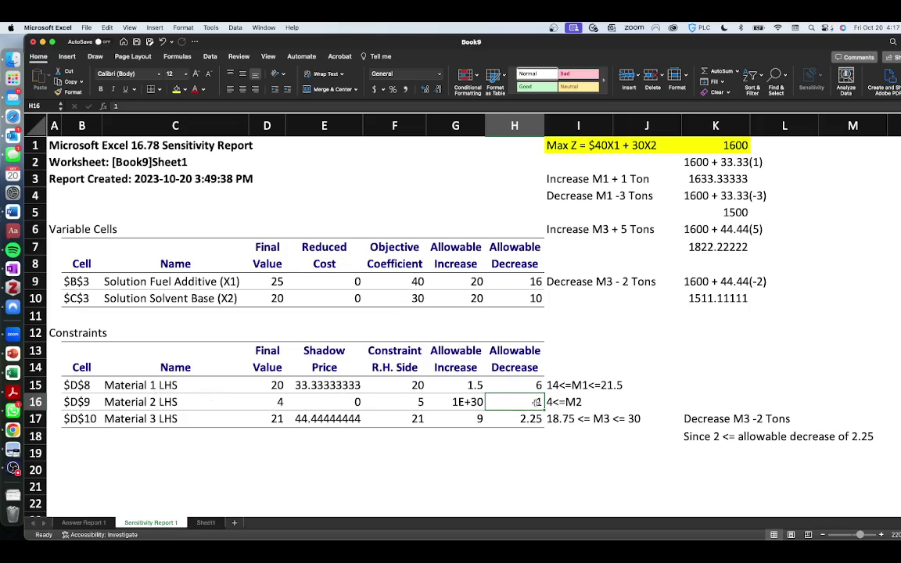
left_click(333, 403)
left_click(525, 403)
left_click(312, 401)
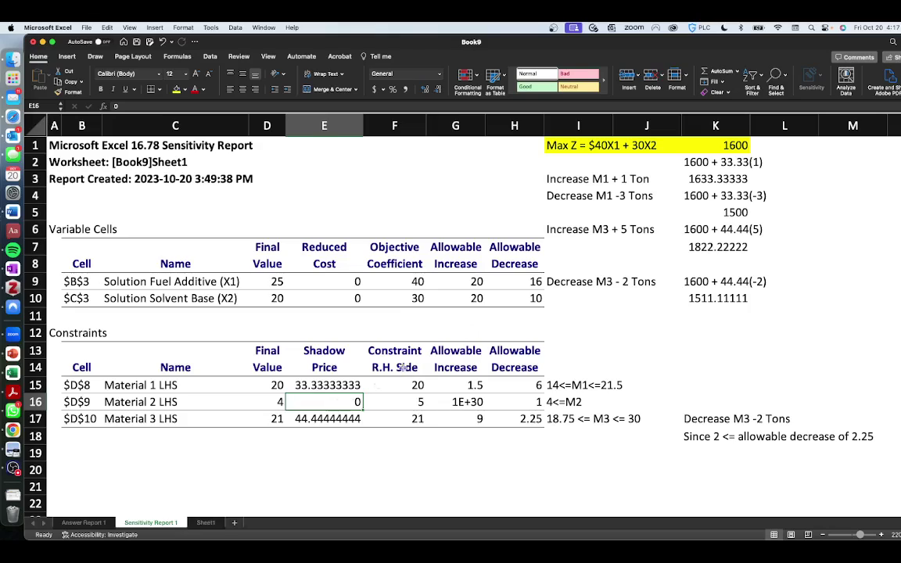
Review the objective profit in K1, the constraint right-hand sides in F15:F17, and Material 1's feasibility range
left_click(737, 145)
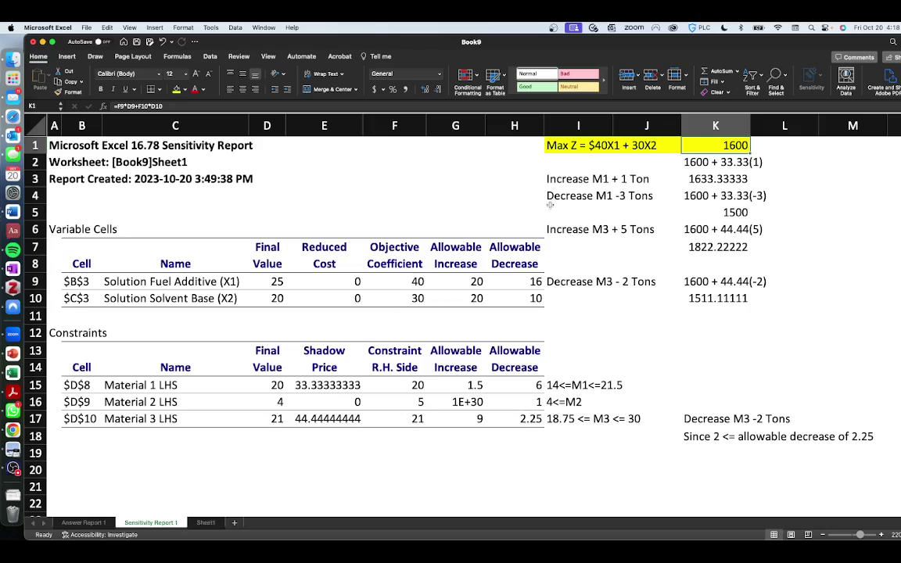
left_click_drag(407, 380, 387, 420)
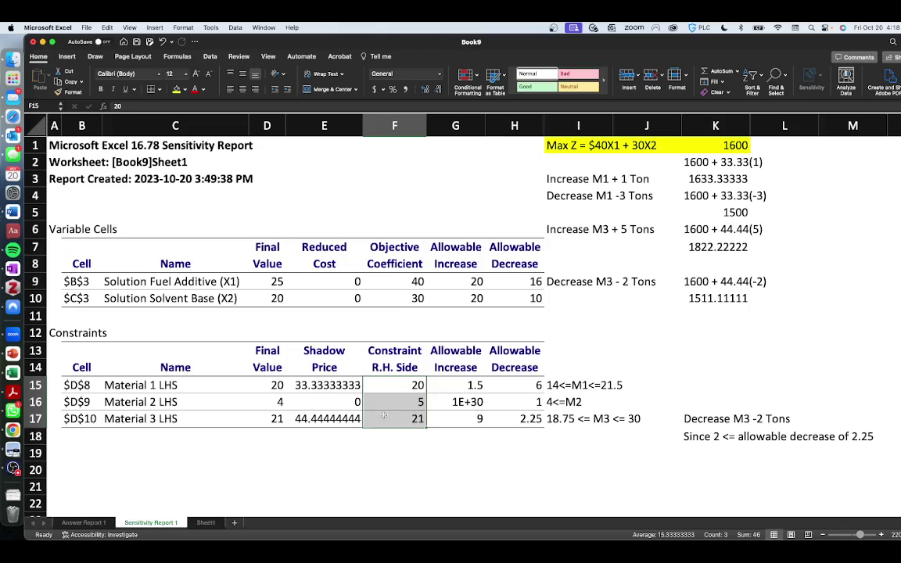
left_click(557, 385)
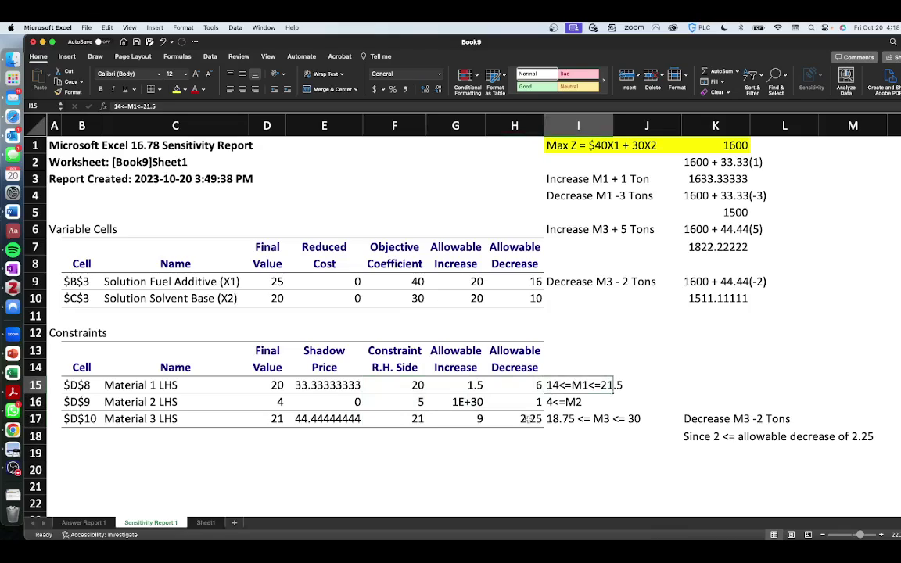
left_click(393, 384)
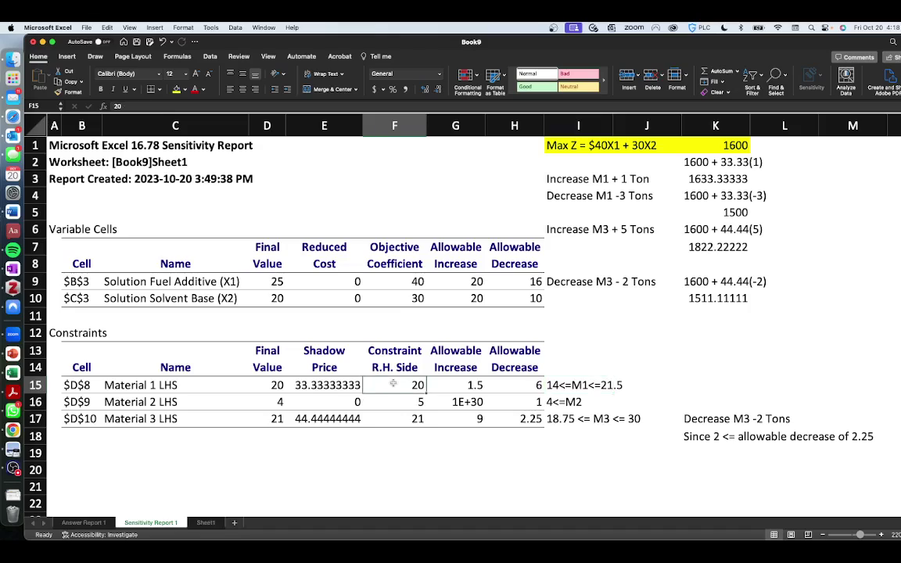